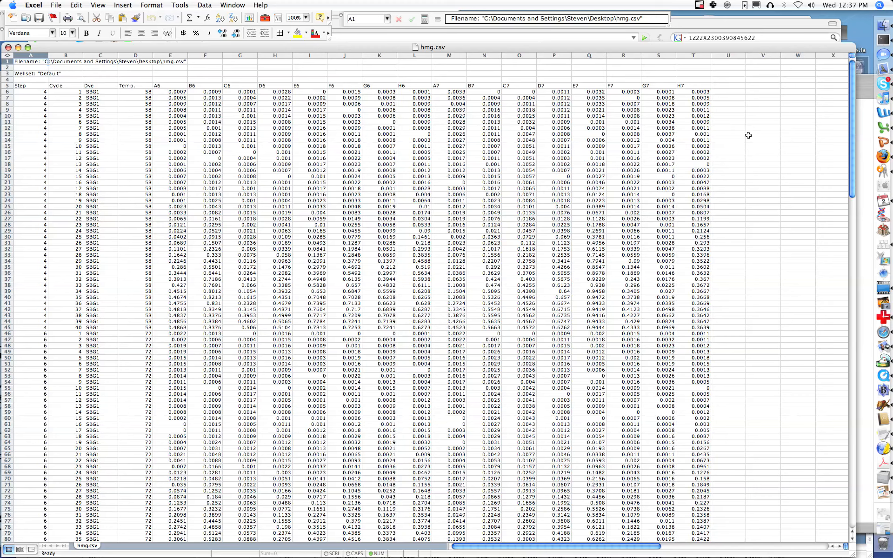
# Look through the exported fluorescence readings for steps 4, 6 and 10 down to the analysis options at the end of the sheet
pyautogui.scroll(-10, 748, 135)
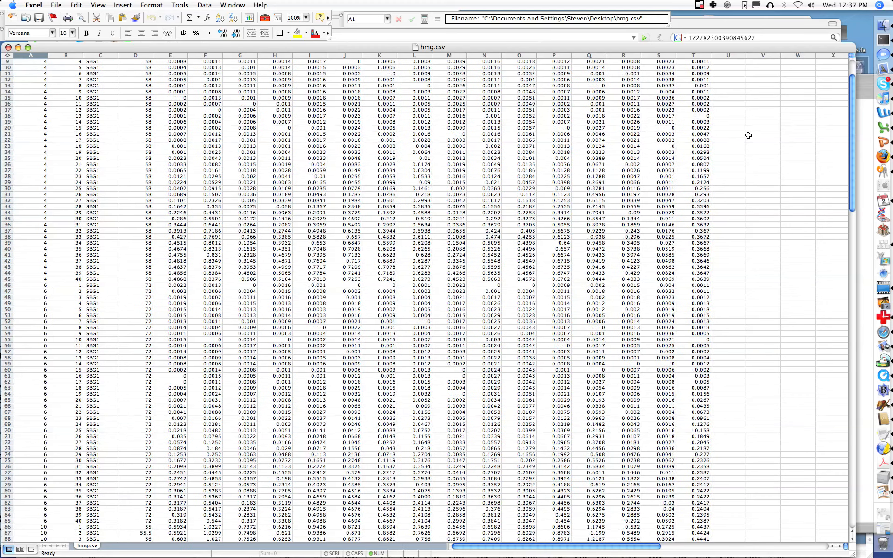
pyautogui.scroll(10, 748, 136)
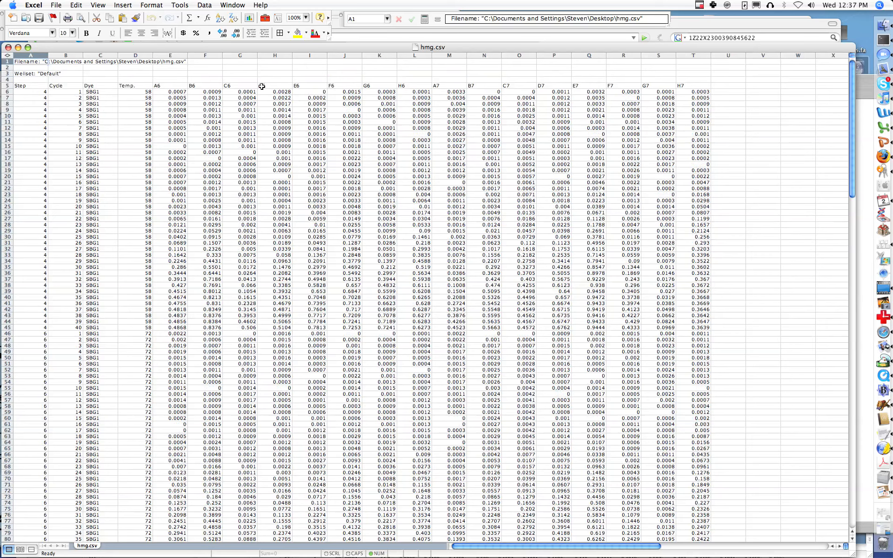
pyautogui.scroll(-20, 549, 229)
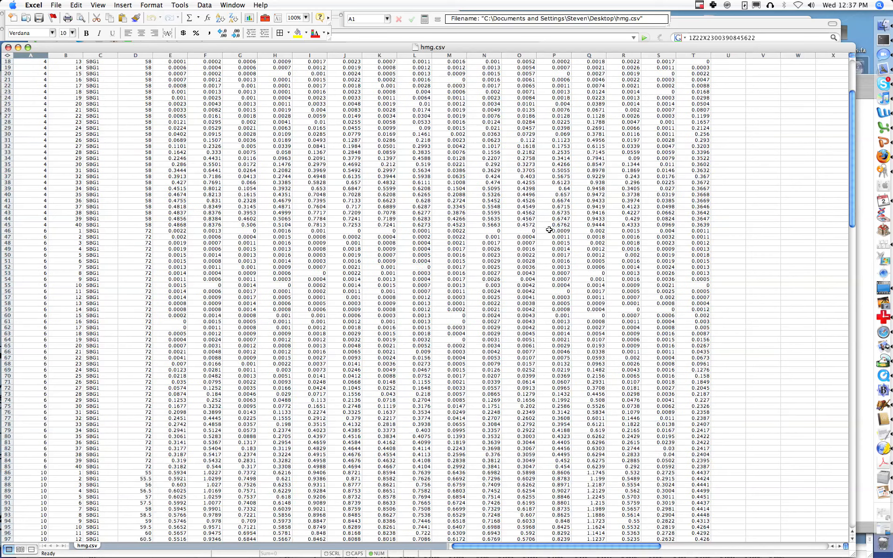
pyautogui.scroll(-20, 549, 229)
pyautogui.scroll(16, 173, 277)
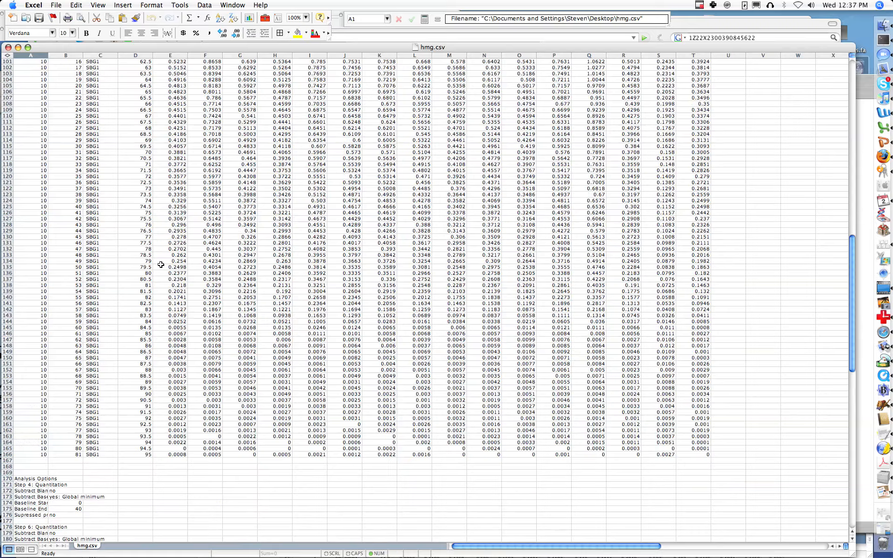
pyautogui.scroll(20, 173, 276)
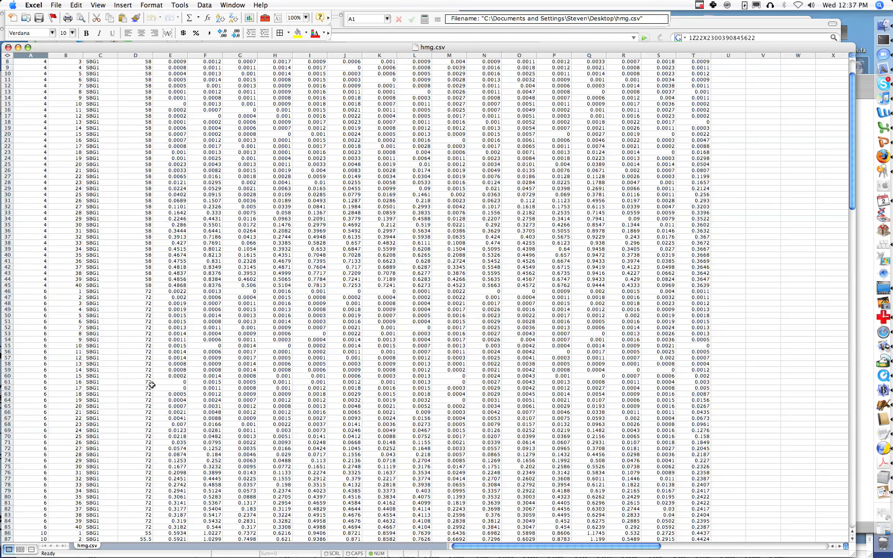
pyautogui.scroll(3, 201, 179)
# Plot the step 4 readings of wells A6 to F6 (E5:J45) as a default column chart and remove the chart
pyautogui.click(176, 86)
pyautogui.moveTo(226, 92); pyautogui.dragTo(342, 329)
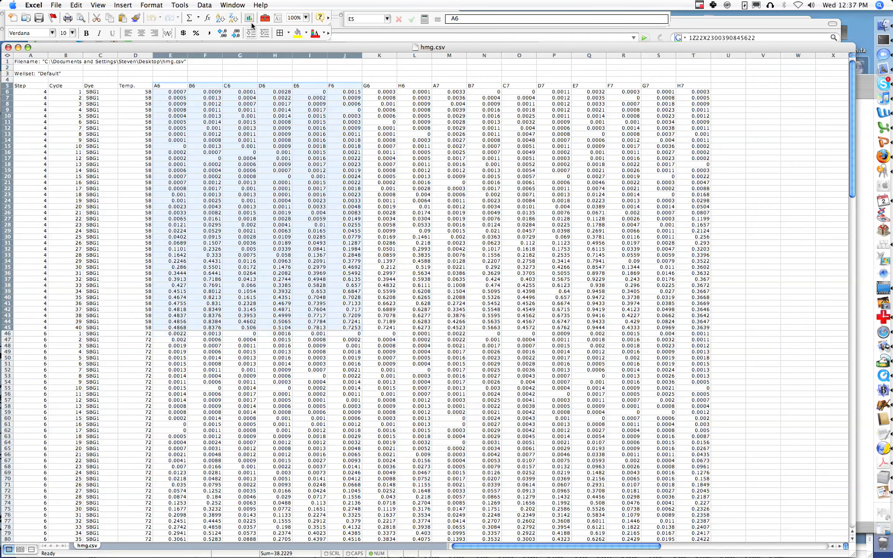
pyautogui.click(249, 18)
pyautogui.click(666, 287)
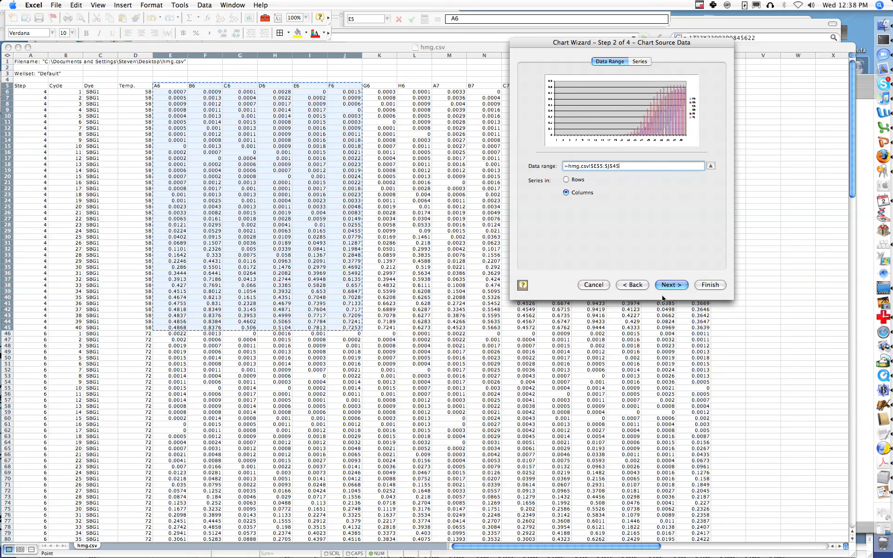
pyautogui.click(695, 284)
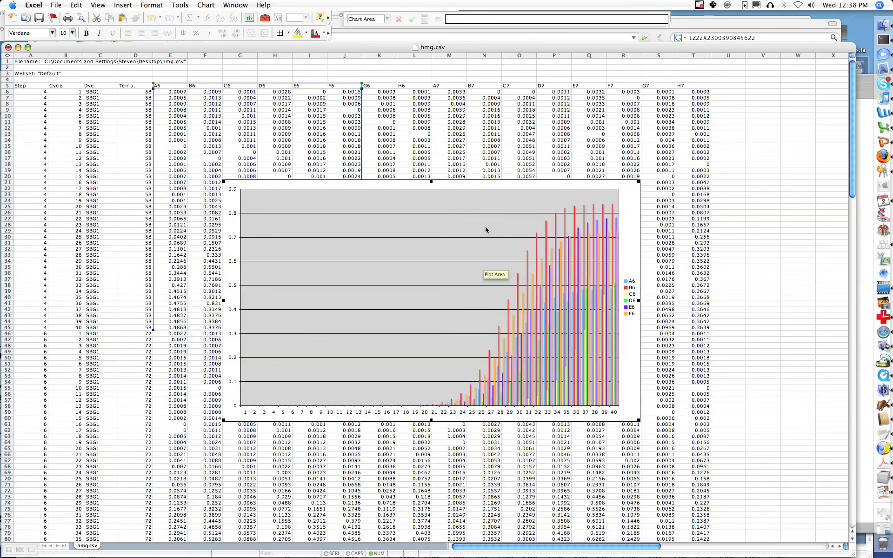
pyautogui.press('Delete')
pyautogui.click(632, 255)
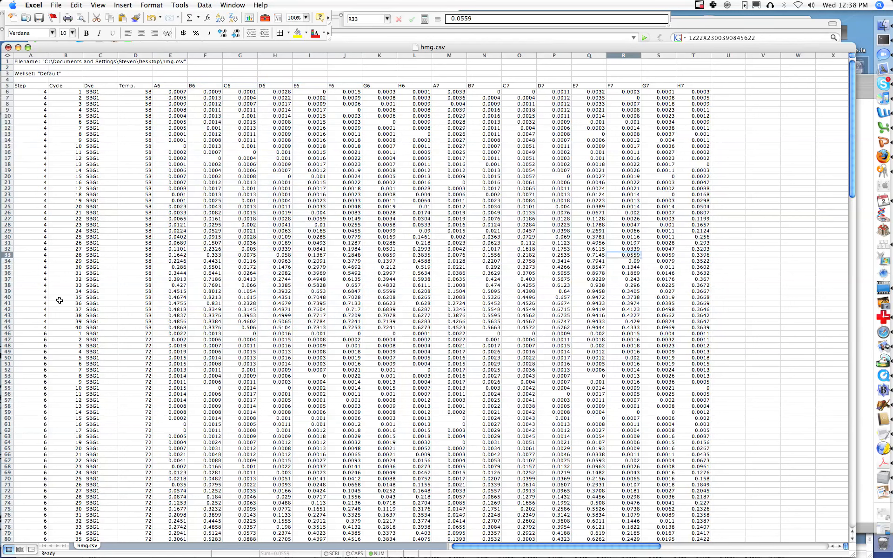
# Delete rows 6 to 45, which hold the step 4 readings
pyautogui.moveTo(10, 328); pyautogui.dragTo(11, 93)
pyautogui.rightClick(11, 93)
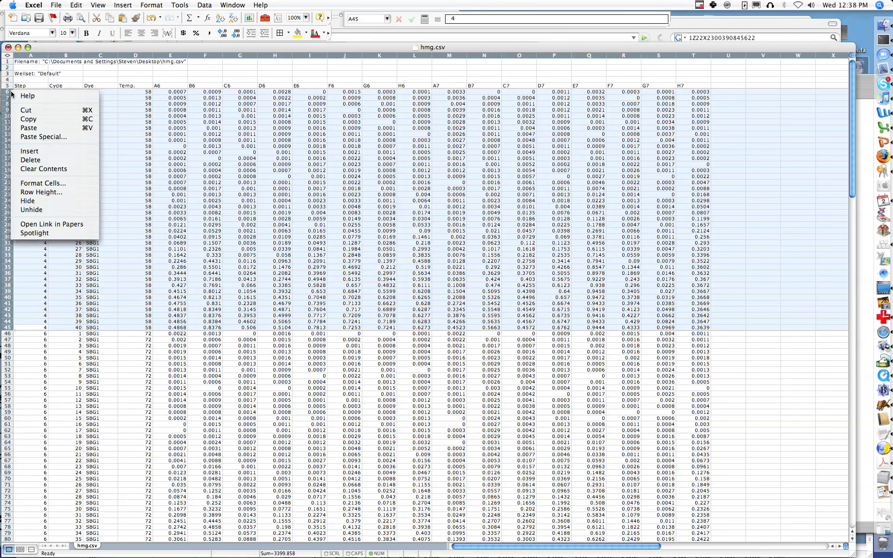
pyautogui.click(30, 160)
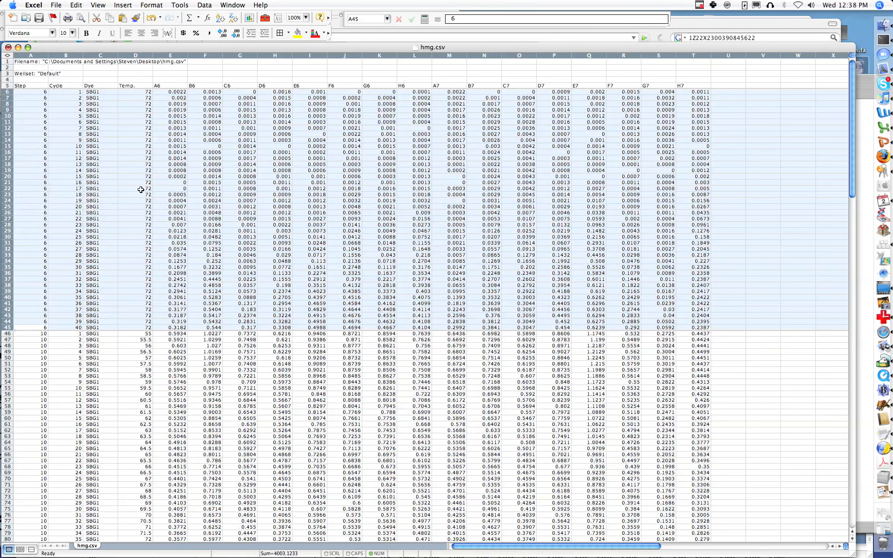
pyautogui.click(161, 212)
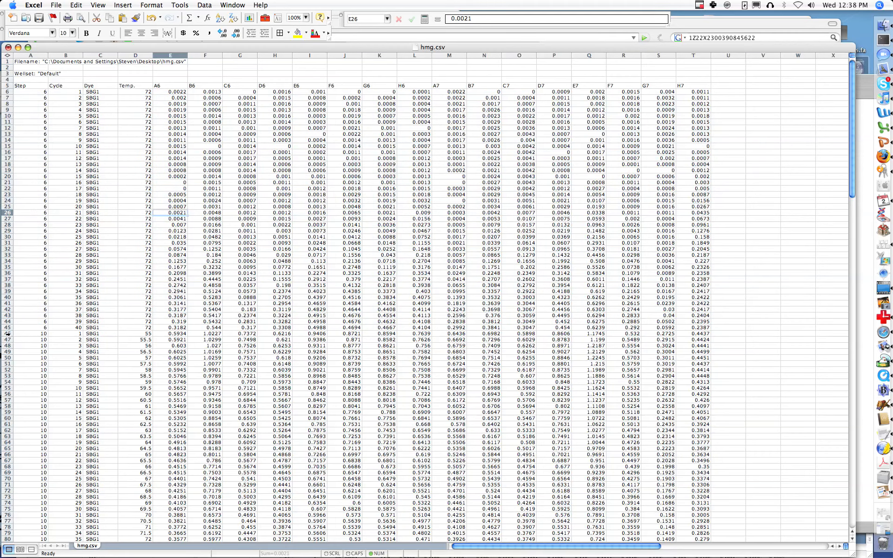
# Clear the contents of rows 46 to 154, covering the step 10 melting curve readings and the analysis options
pyautogui.moveTo(7, 334); pyautogui.dragTo(9, 540)
pyautogui.moveTo(35, 397); pyautogui.dragTo(64, 236)
pyautogui.rightClick(64, 234)
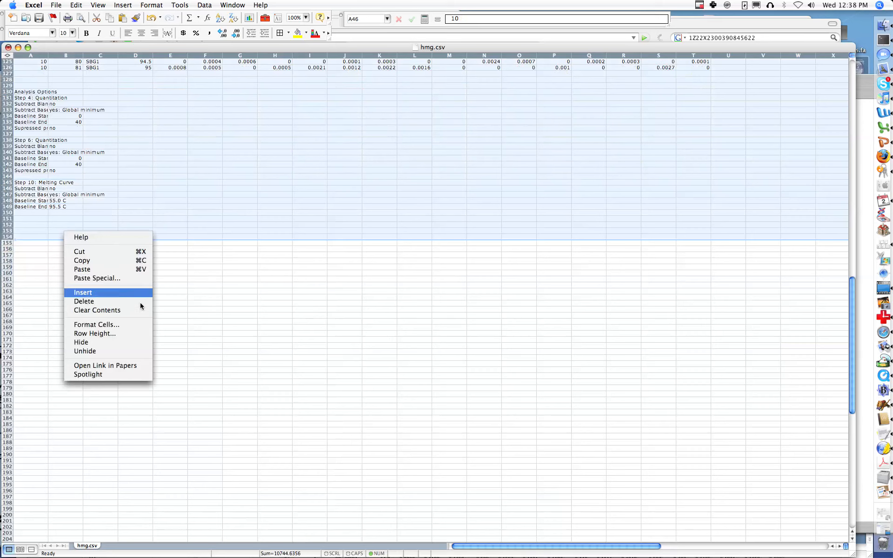
pyautogui.click(138, 311)
pyautogui.scroll(20, 150, 303)
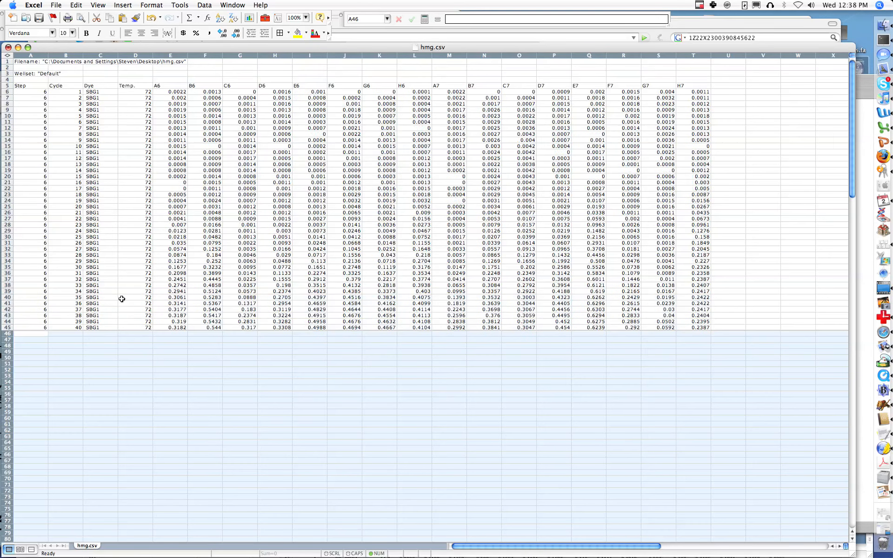
pyautogui.click(96, 388)
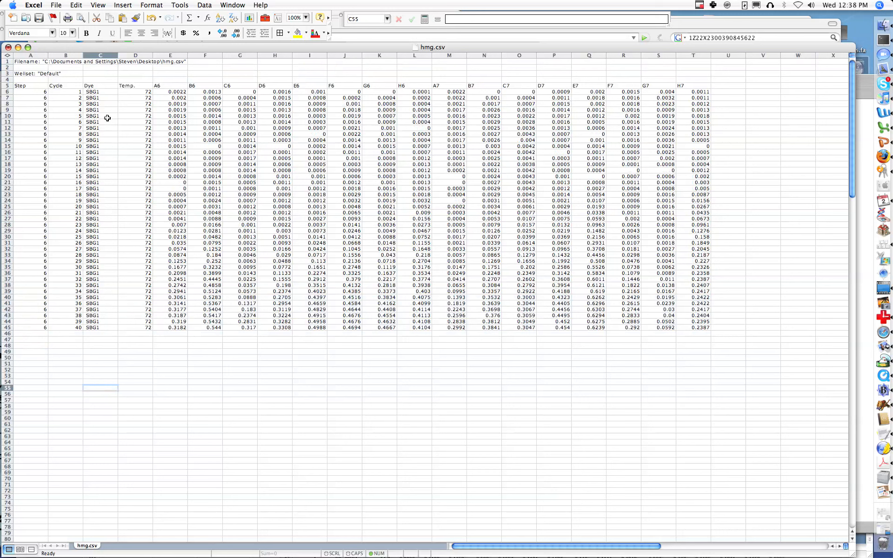
# Delete the first four rows, containing the filename and wellset information above the column headers
pyautogui.moveTo(10, 78)
pyautogui.mouseDown()
pyautogui.moveTo(15, 56)
pyautogui.moveTo(6, 63)
pyautogui.mouseUp()
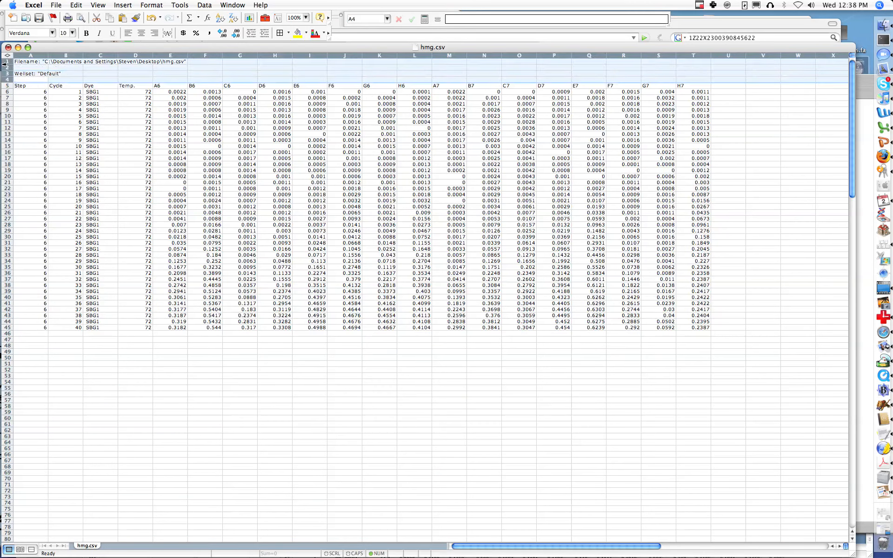
pyautogui.rightClick(7, 63)
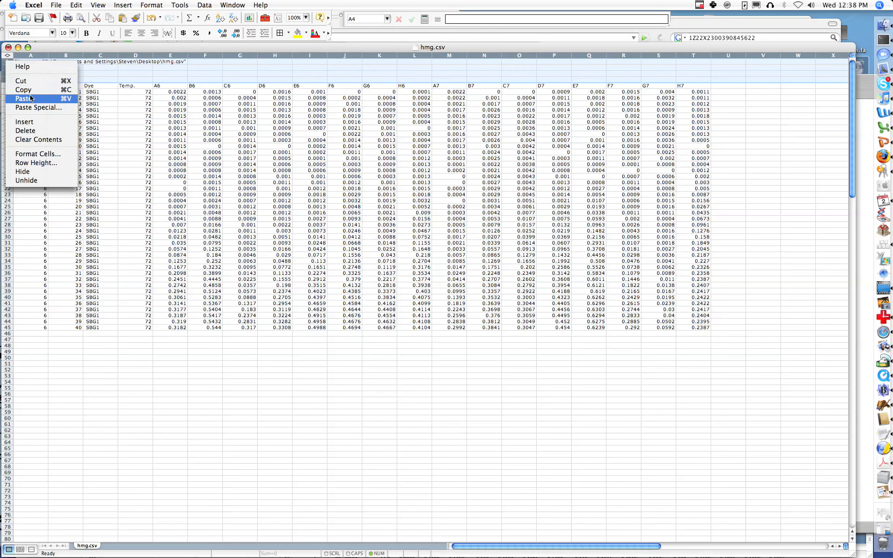
pyautogui.click(42, 130)
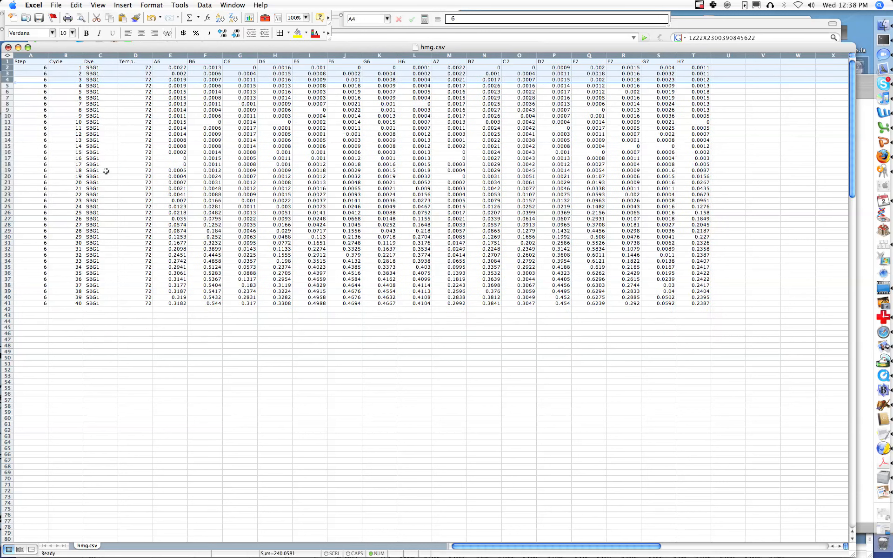
pyautogui.click(104, 171)
# Delete the Dye, Temp. and Step columns, leaving Cycle and the well columns
pyautogui.moveTo(108, 57); pyautogui.dragTo(132, 56)
pyautogui.rightClick(132, 57)
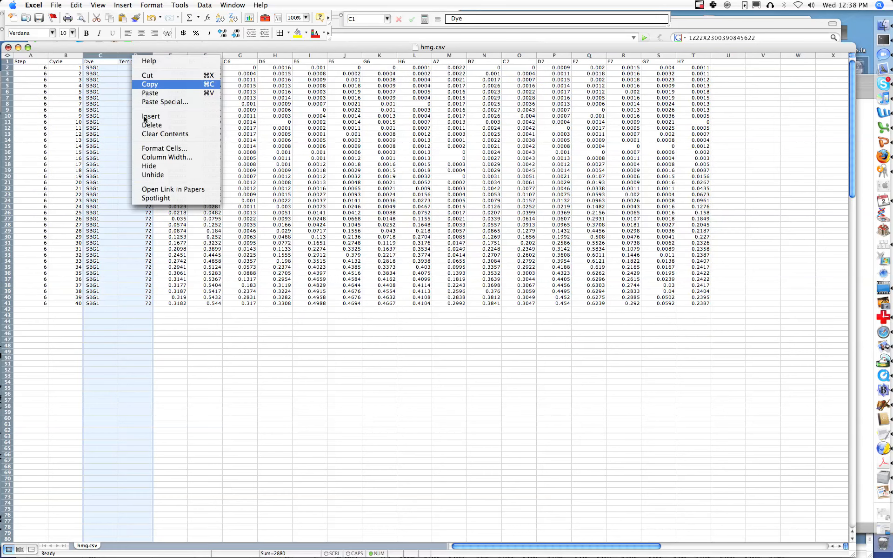
pyautogui.click(152, 125)
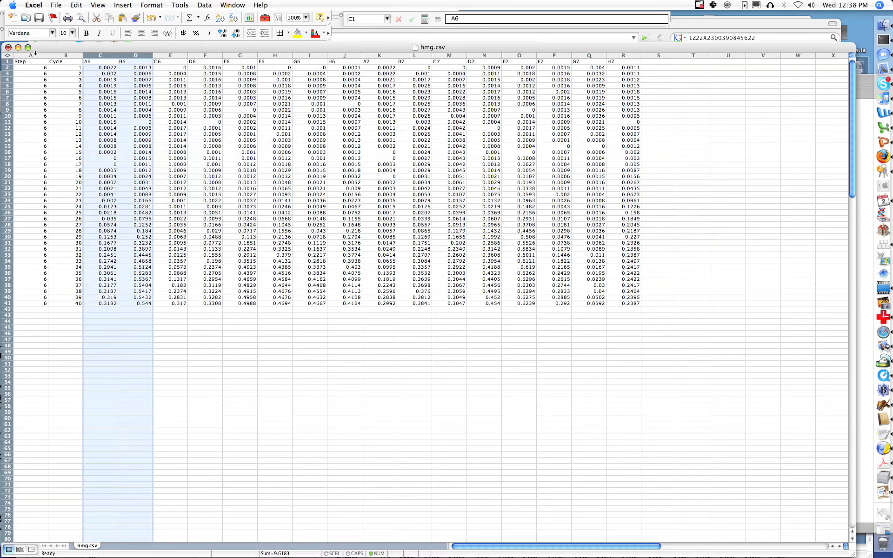
pyautogui.rightClick(35, 55)
pyautogui.click(61, 123)
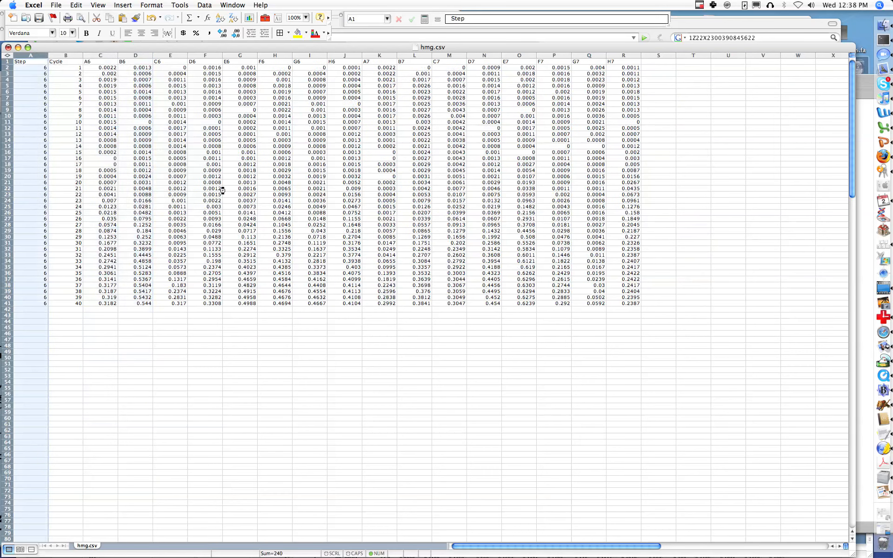
pyautogui.click(369, 369)
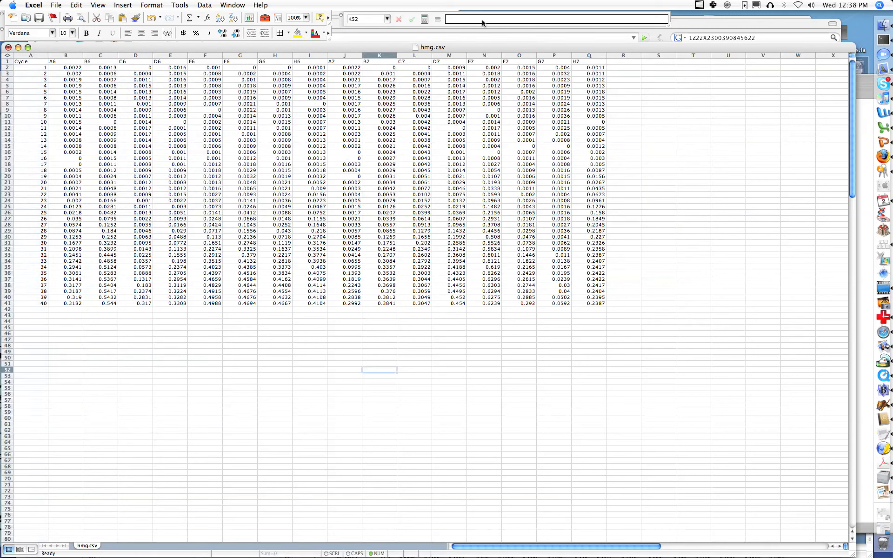
# Switch to the workbook CatL_080807.xls, examine the sample naming on its PCR Miner results sheet, and minimize it
pyautogui.click(233, 6)
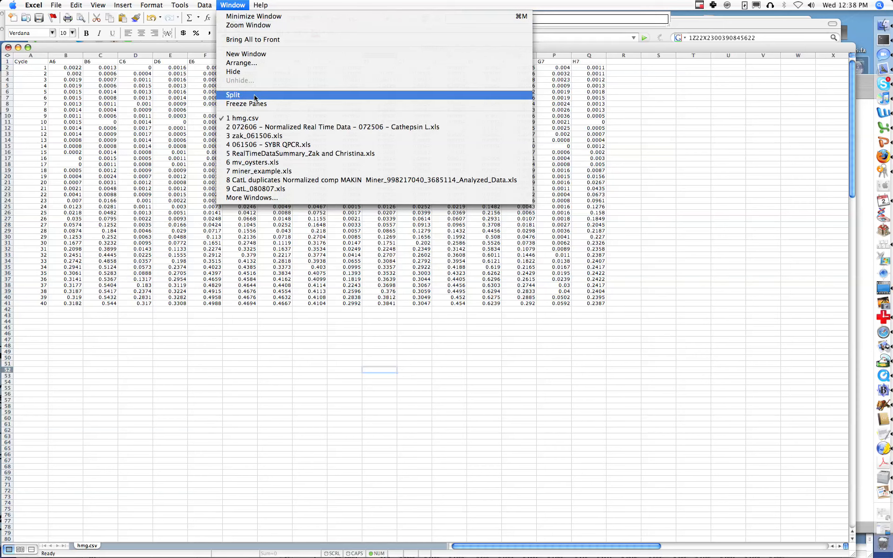
pyautogui.click(261, 189)
pyautogui.moveTo(275, 183); pyautogui.dragTo(274, 49)
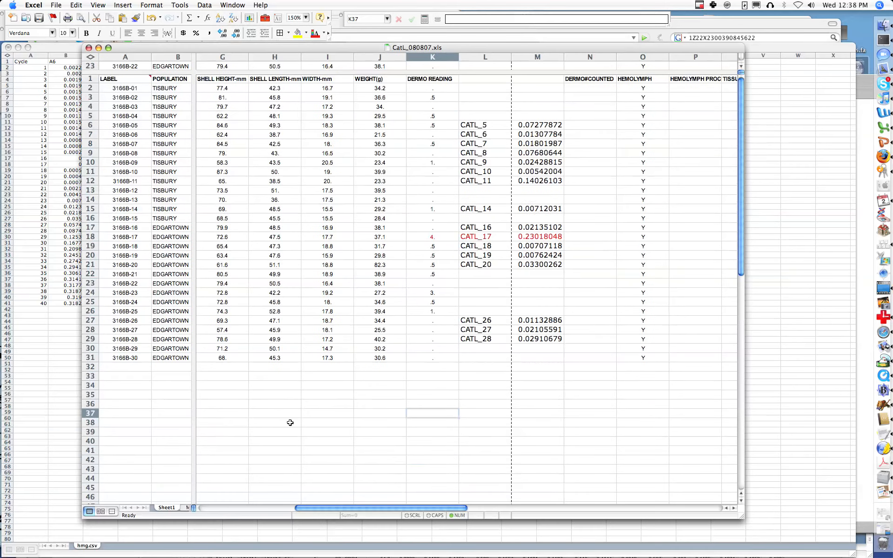
pyautogui.click(185, 507)
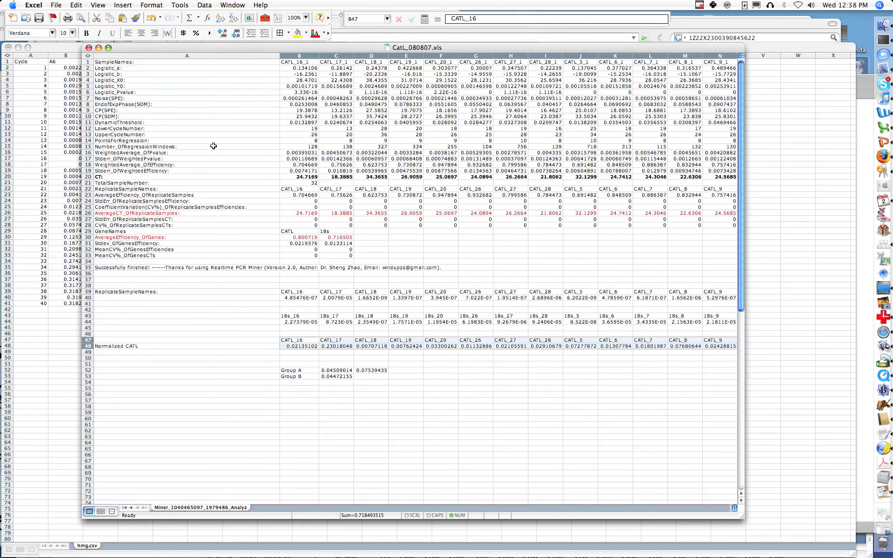
pyautogui.click(98, 47)
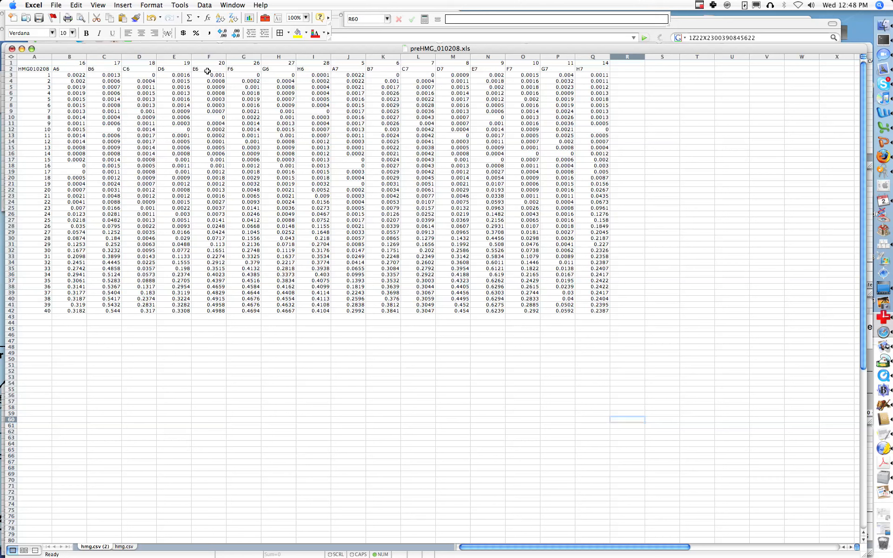
# Replace the well label A6 in cell B2 of preHMG_010208.xls with a CONCATENATE function
pyautogui.click(74, 72)
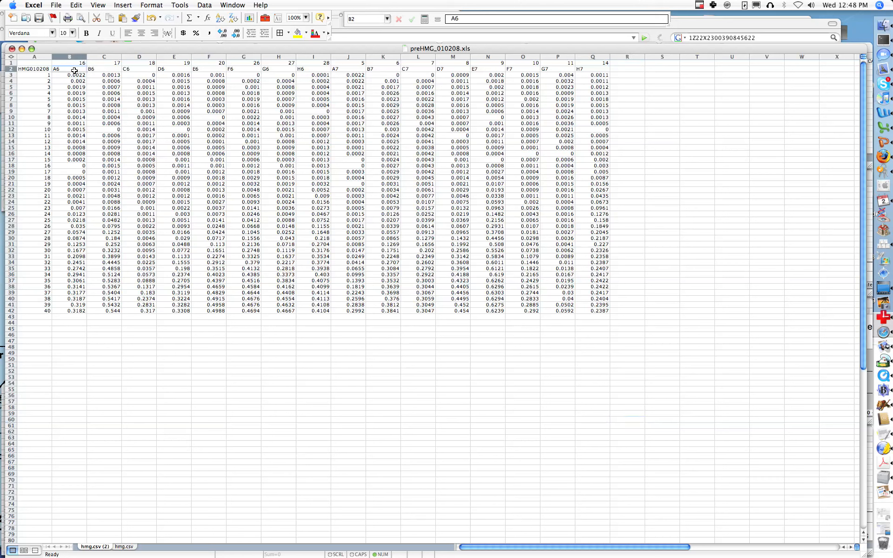
pyautogui.doubleClick(75, 70)
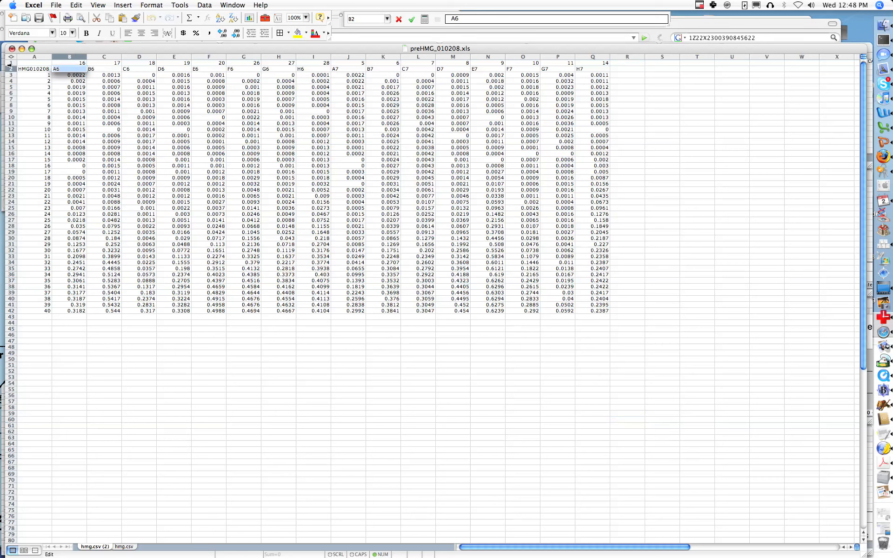
pyautogui.write('=c')
pyautogui.press('BackSpace')
pyautogui.press('BackSpace')
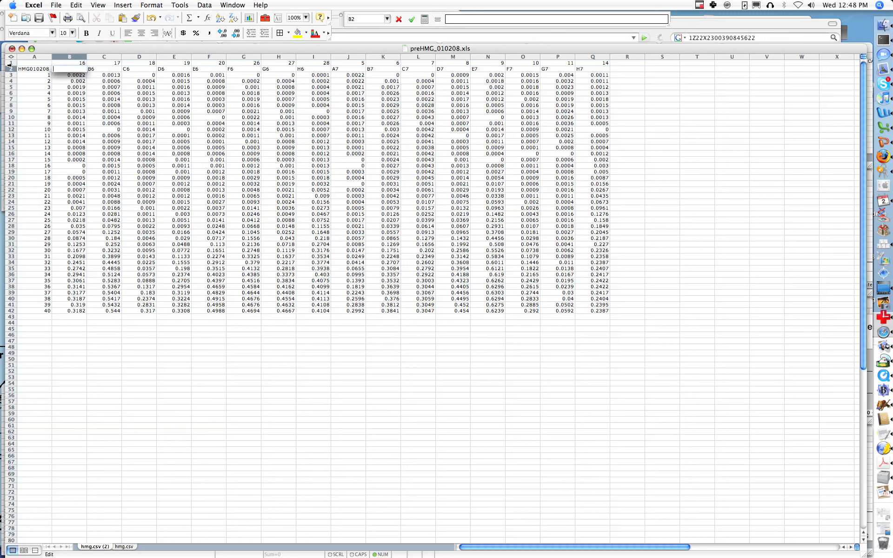
pyautogui.click(126, 5)
pyautogui.click(110, 77)
pyautogui.click(198, 19)
pyautogui.click(207, 92)
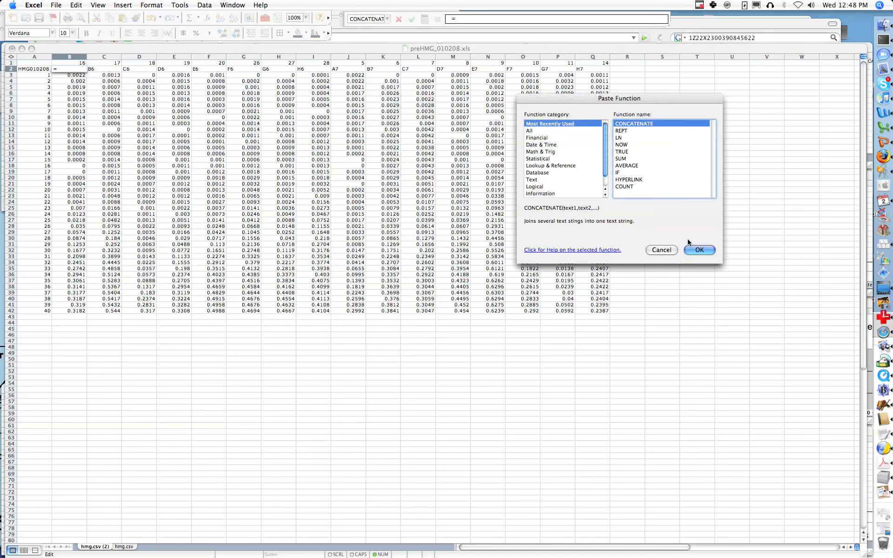
pyautogui.click(699, 250)
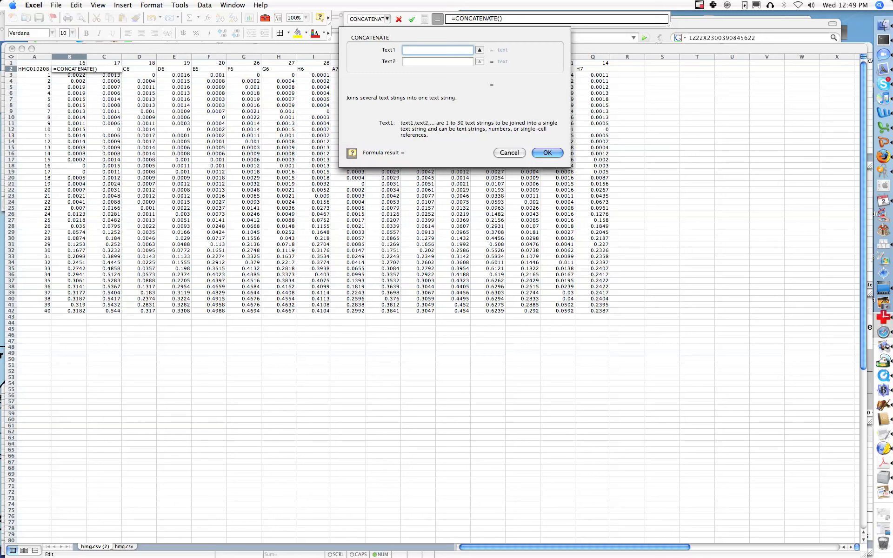
# Fill in the CONCATENATE arguments for B2 as "HMG_", cell B1 and "_1", and accept the formula
pyautogui.write('HMG_')
pyautogui.click(480, 61)
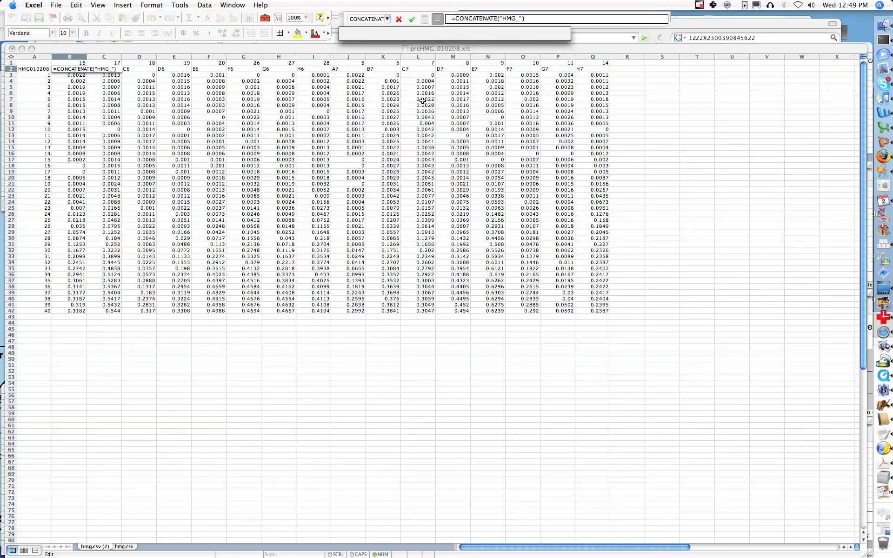
pyautogui.click(78, 62)
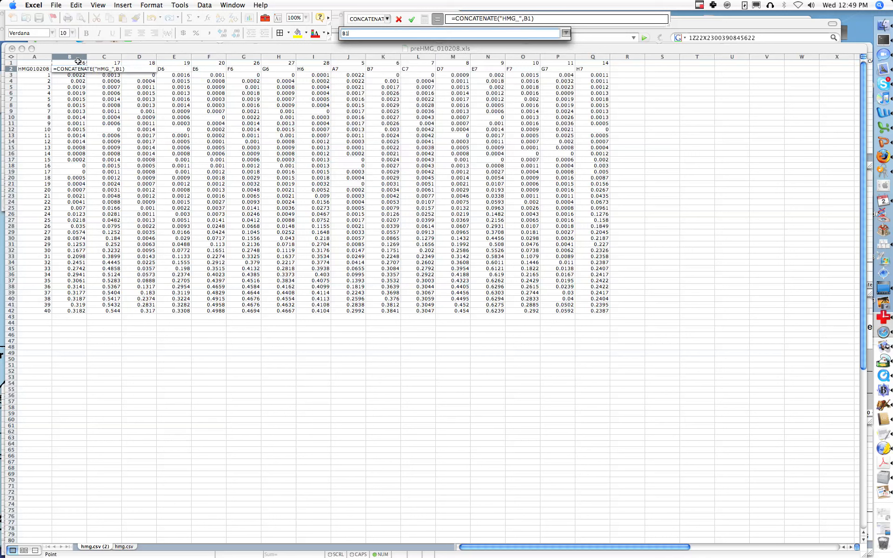
pyautogui.press('Return')
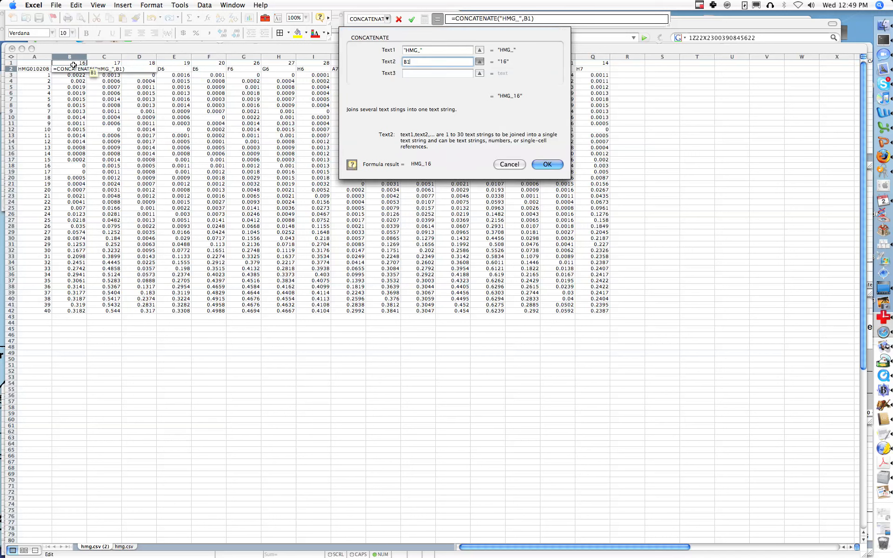
pyautogui.click(445, 73)
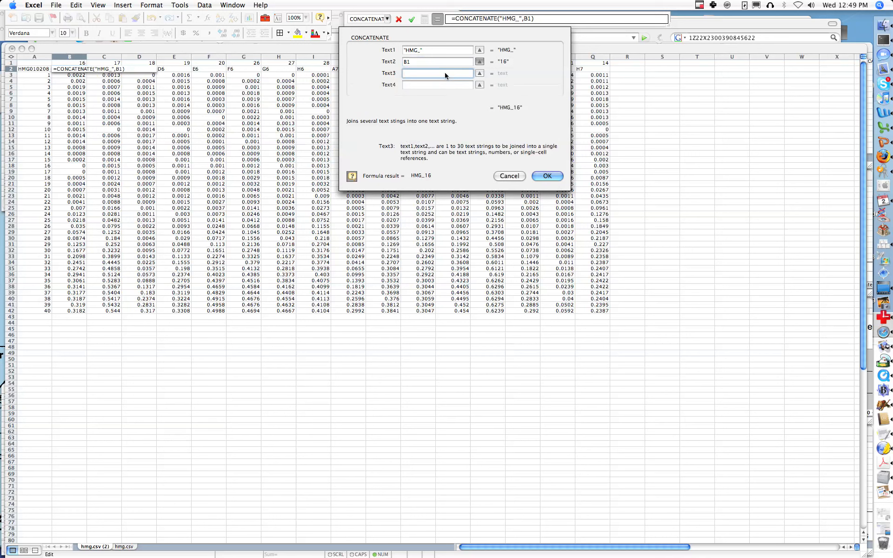
pyautogui.write('1')
pyautogui.click(540, 175)
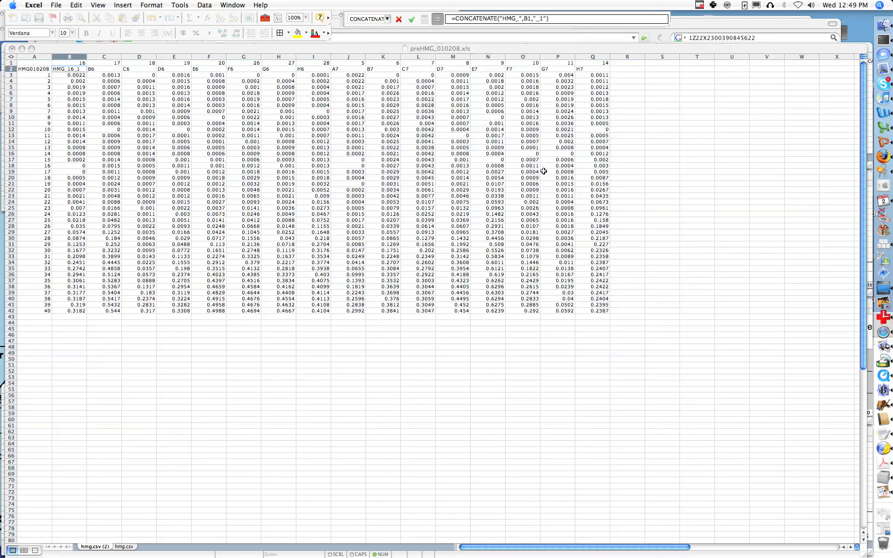
# Fill the B2 formula across row 2 through column Q to name all the remaining sample columns
pyautogui.moveTo(81, 69); pyautogui.dragTo(595, 71)
pyautogui.press('super+r')
pyautogui.click(689, 164)
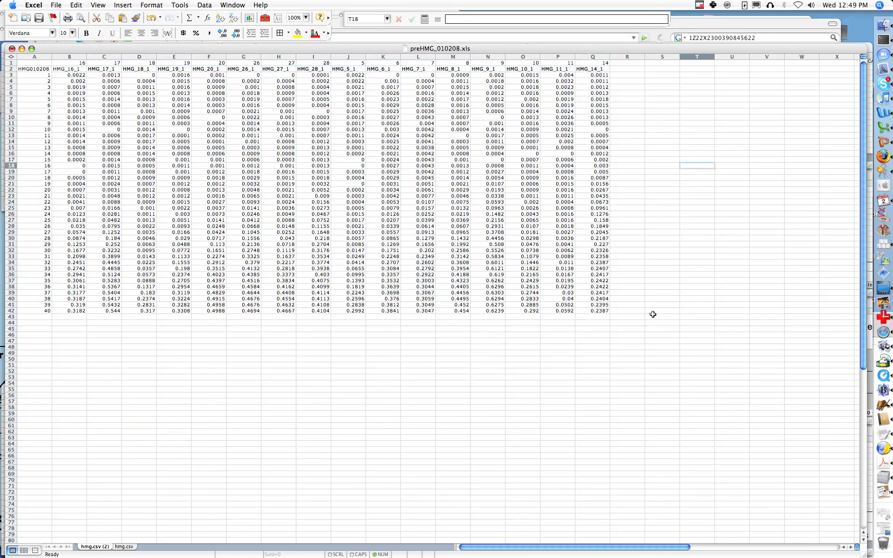
# Create a copy of the sheet hmg.csv (2) within the same workbook
pyautogui.rightClick(96, 546)
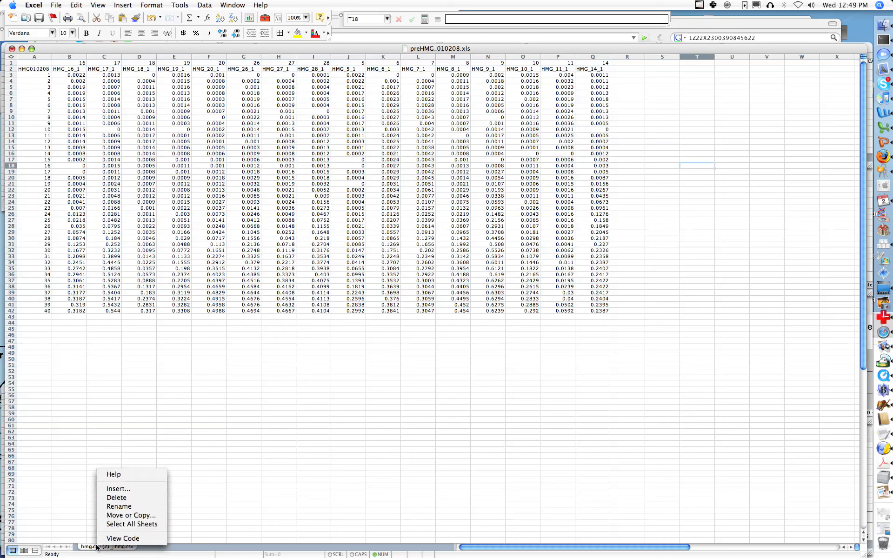
pyautogui.click(128, 519)
pyautogui.click(190, 515)
pyautogui.click(335, 534)
pyautogui.click(315, 458)
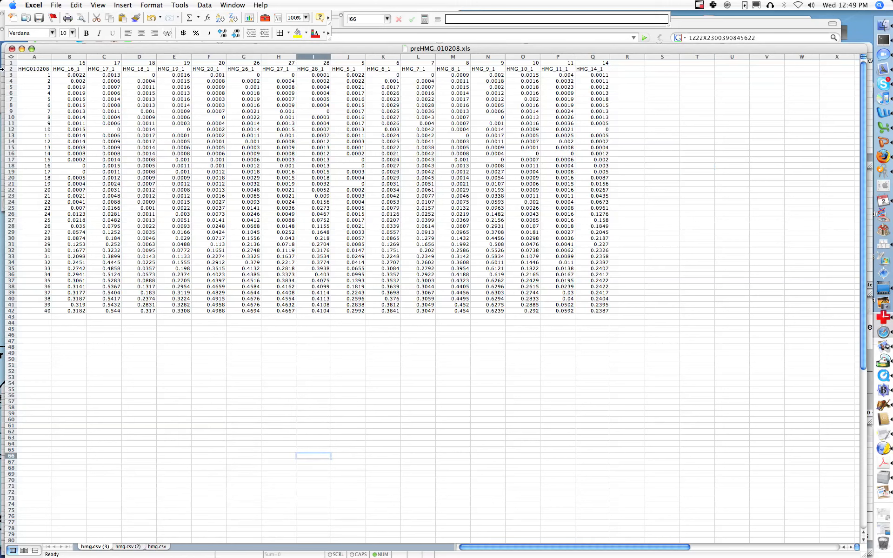
pyautogui.click(9, 68)
pyautogui.rightClick(10, 70)
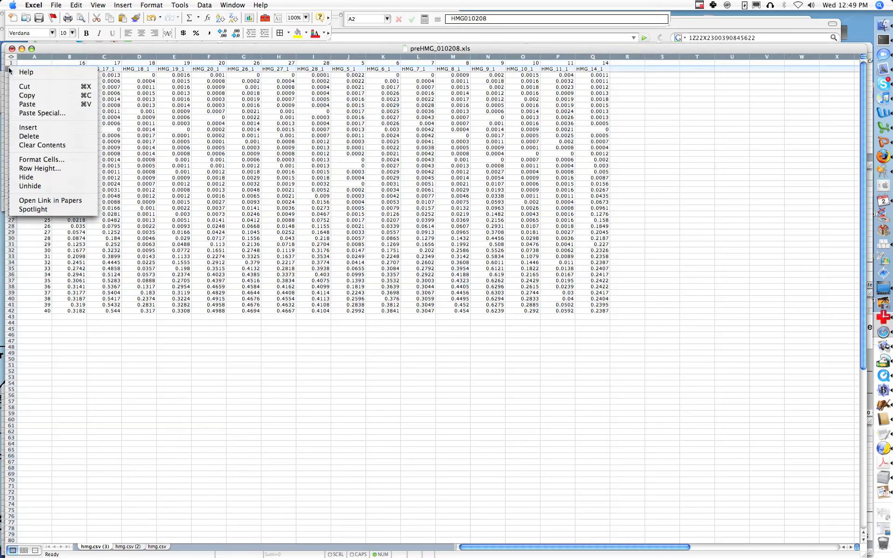
pyautogui.click(25, 87)
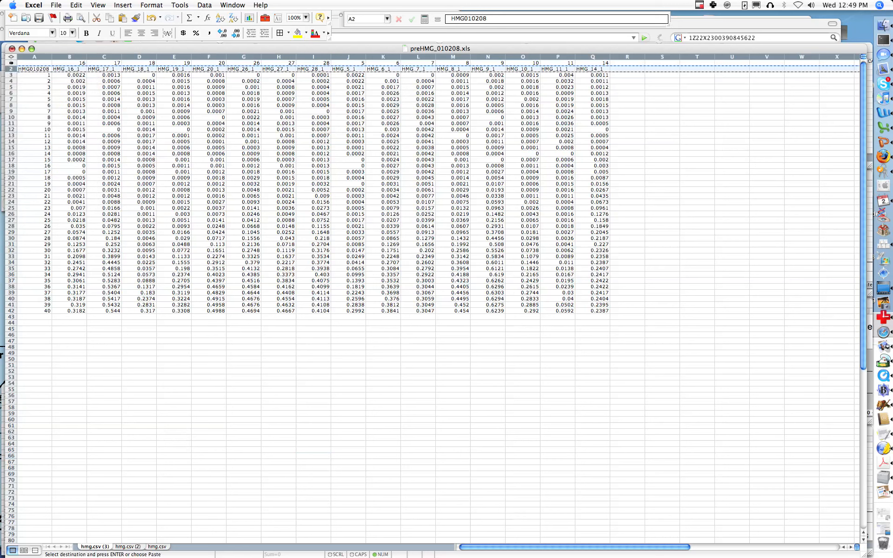
pyautogui.click(11, 63)
pyautogui.rightClick(11, 64)
pyautogui.click(90, 86)
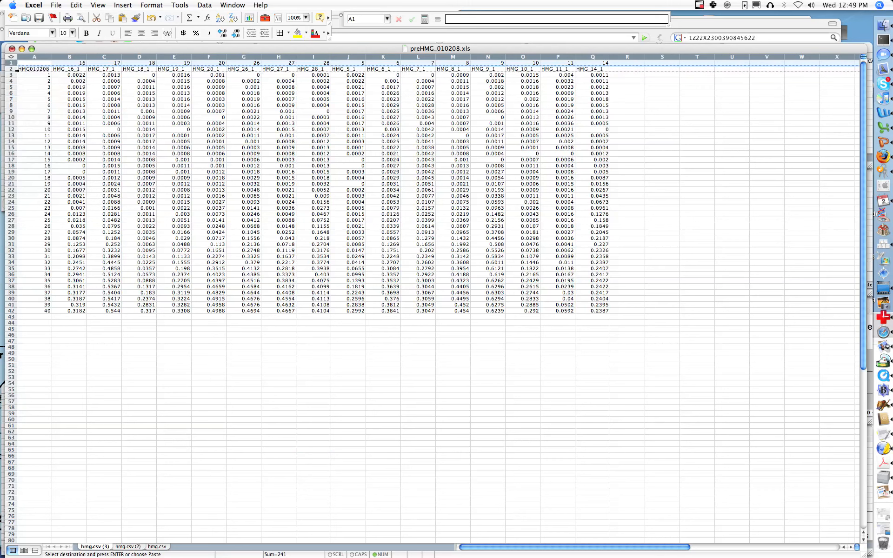
# Copy the sample name row 2 and paste only its values over row 1
pyautogui.click(14, 69)
pyautogui.rightClick(14, 70)
pyautogui.click(37, 97)
pyautogui.click(13, 63)
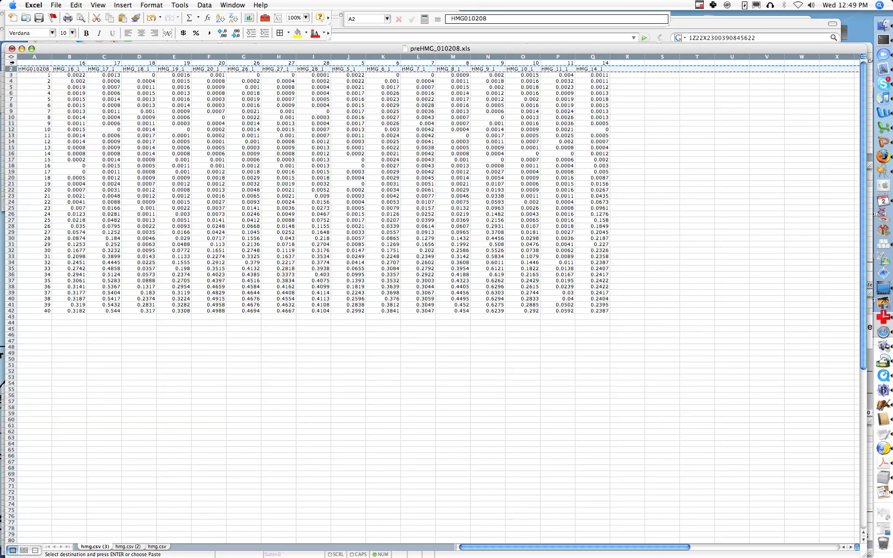
pyautogui.click(76, 5)
pyautogui.click(163, 85)
pyautogui.click(571, 145)
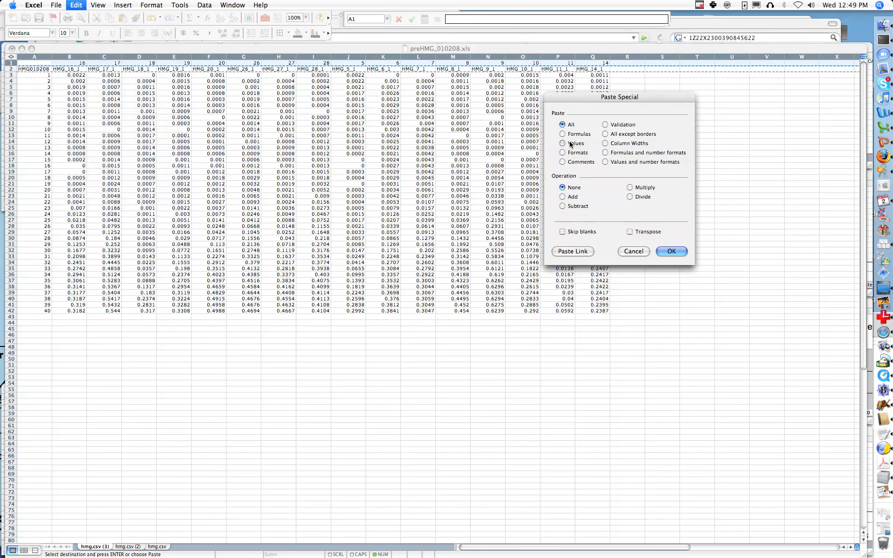
pyautogui.click(660, 252)
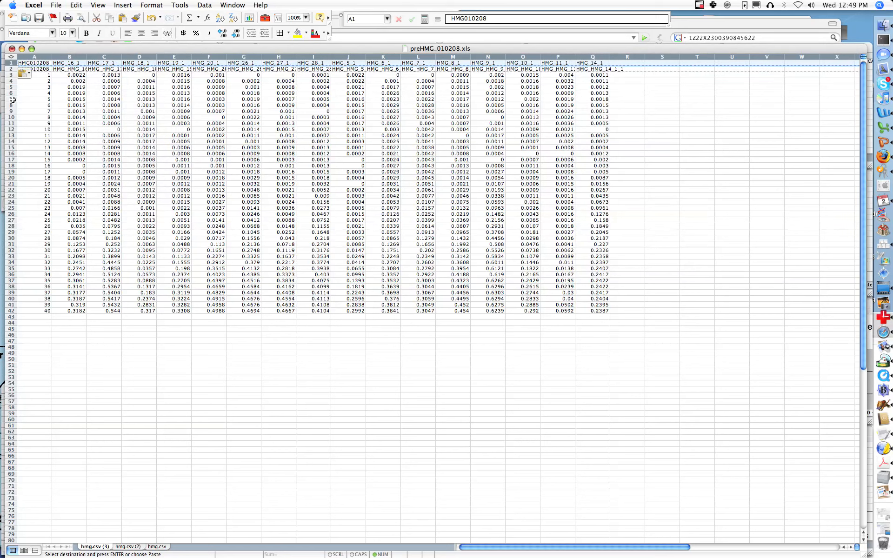
# Delete row 2, which holds the formula versions of the sample names
pyautogui.rightClick(11, 69)
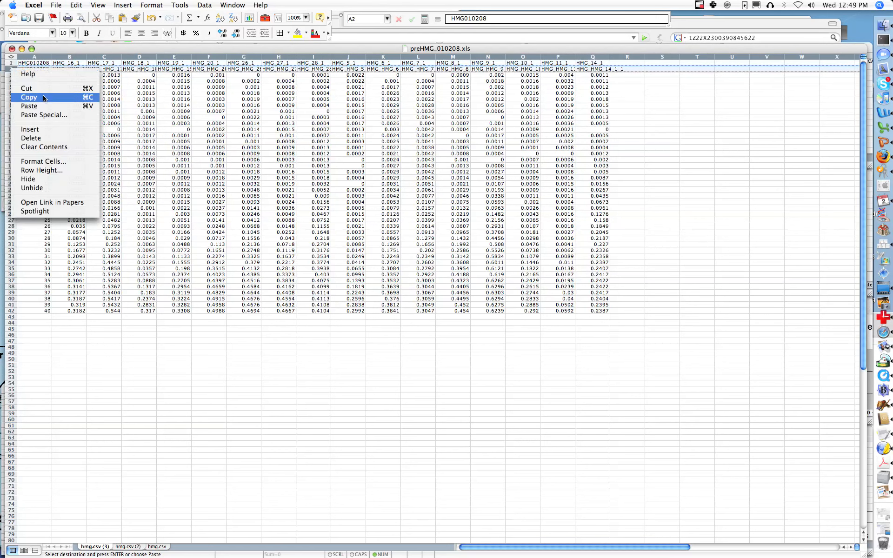
pyautogui.click(50, 138)
pyautogui.click(208, 371)
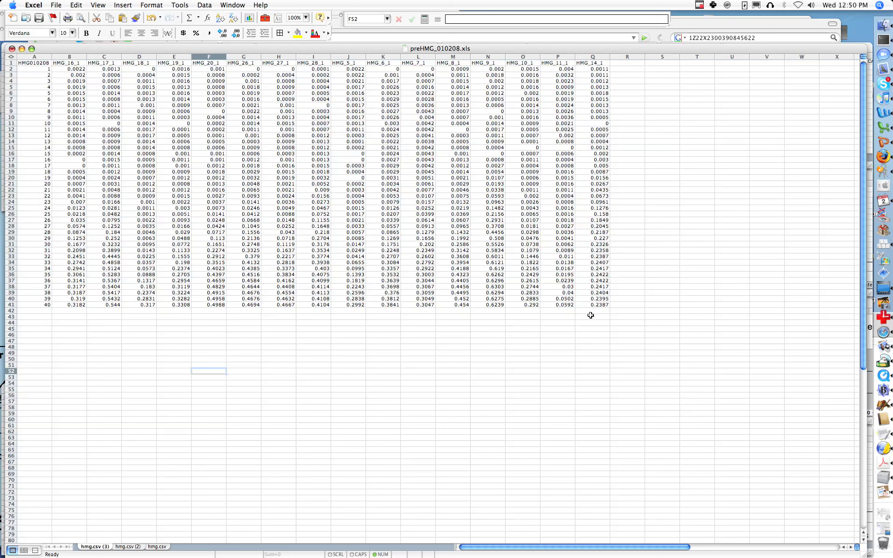
# Copy the whole data table A1:Q41, including the sample name headers
pyautogui.moveTo(35, 67); pyautogui.dragTo(595, 305)
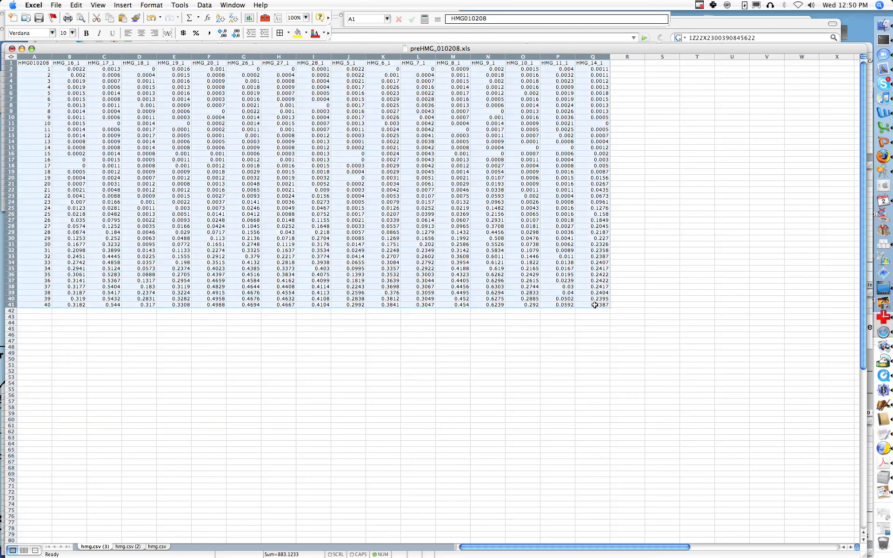
pyautogui.rightClick(595, 306)
pyautogui.click(612, 330)
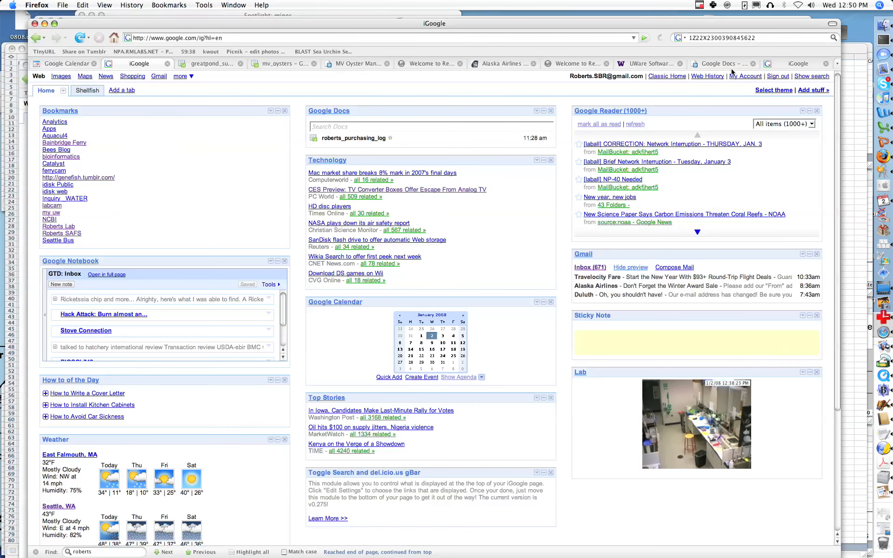
pyautogui.click(575, 64)
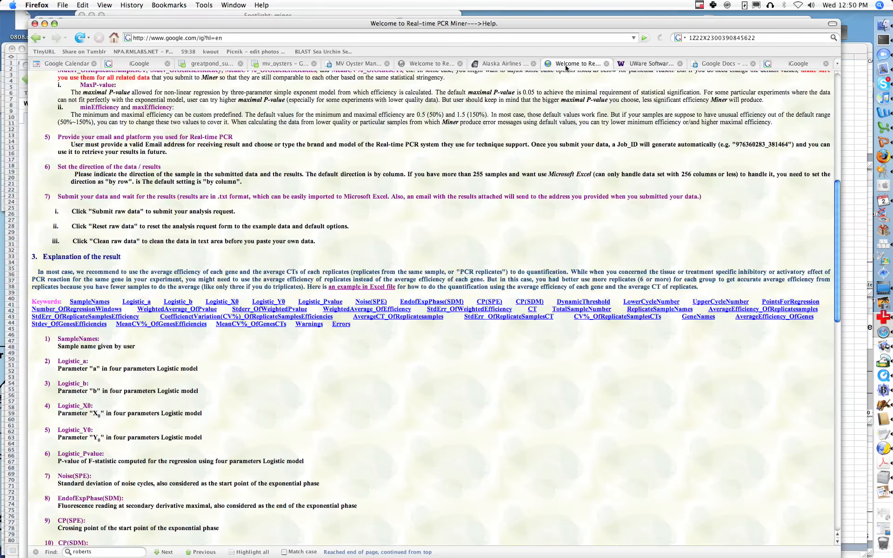
pyautogui.scroll(15, 253, 210)
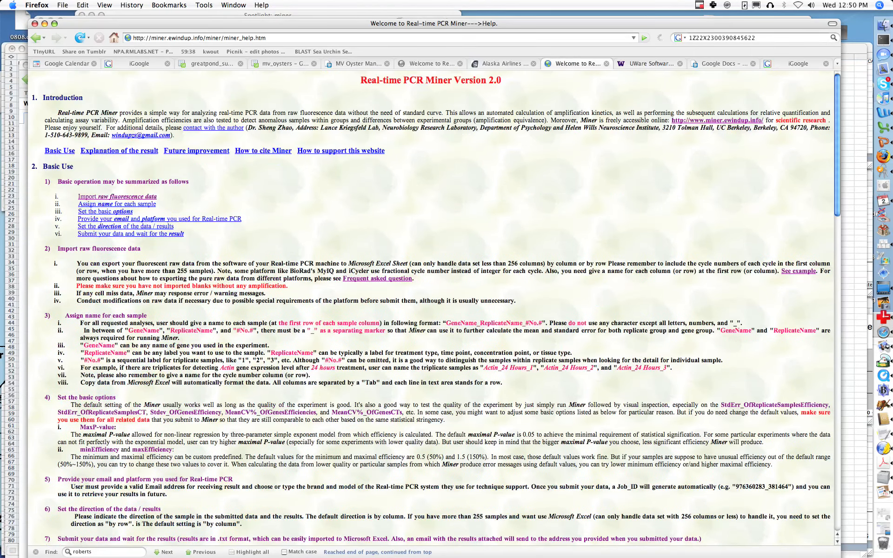
pyautogui.moveTo(259, 38); pyautogui.dragTo(239, 38)
pyautogui.press('BackSpace')
pyautogui.press('BackSpace')
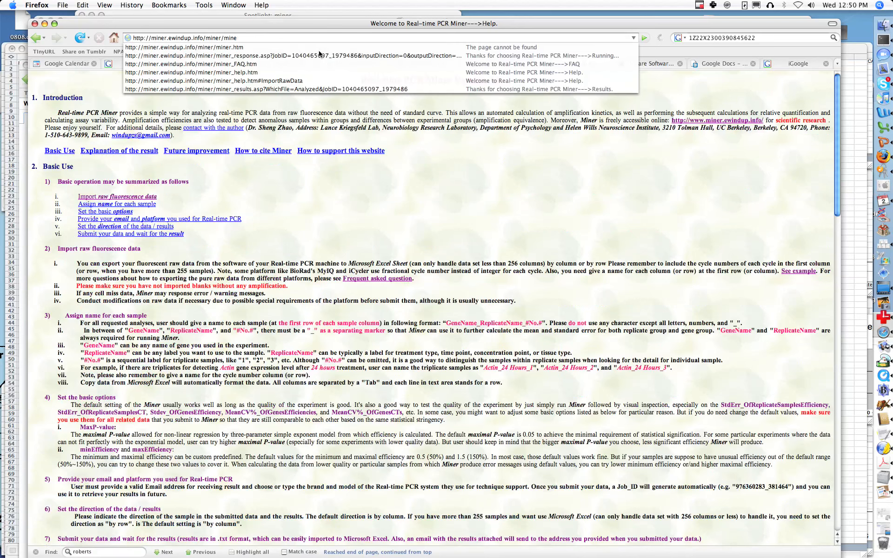
pyautogui.press('BackSpace')
pyautogui.press('BackSpace')
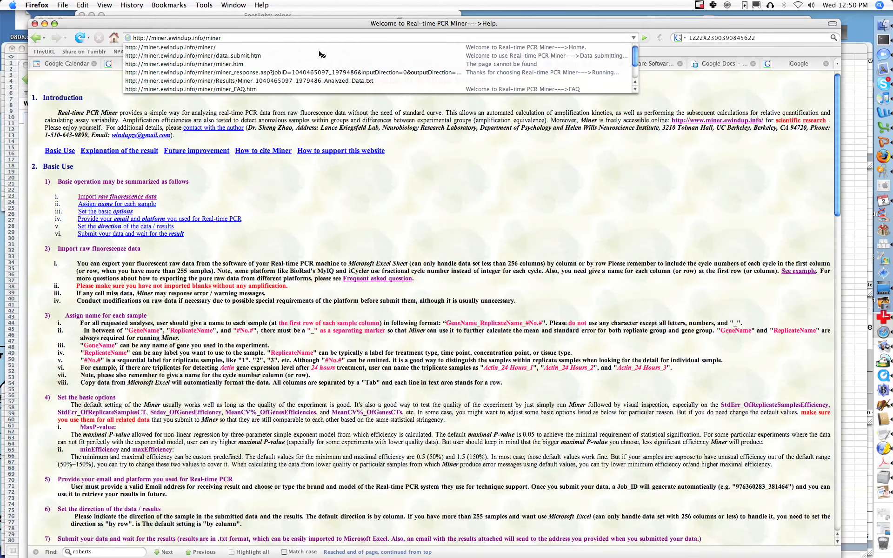
pyautogui.write('/')
pyautogui.press('Return')
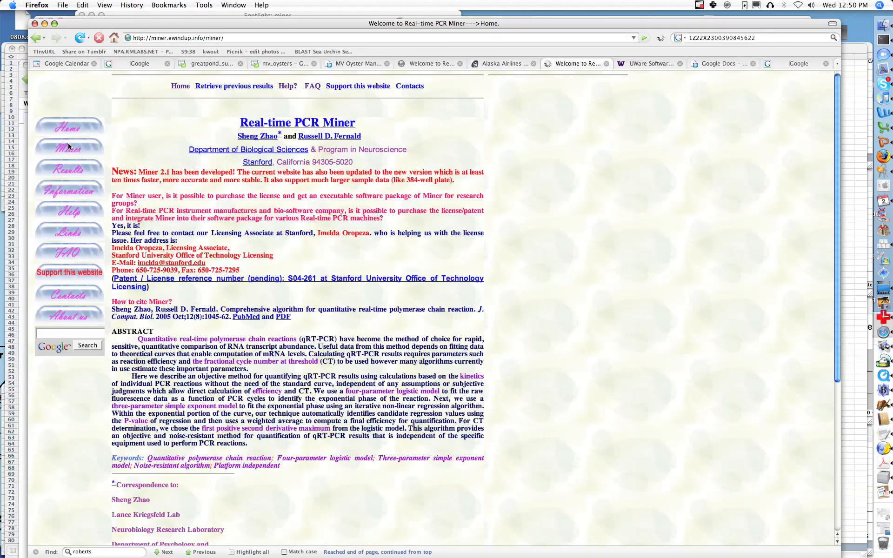
pyautogui.click(71, 144)
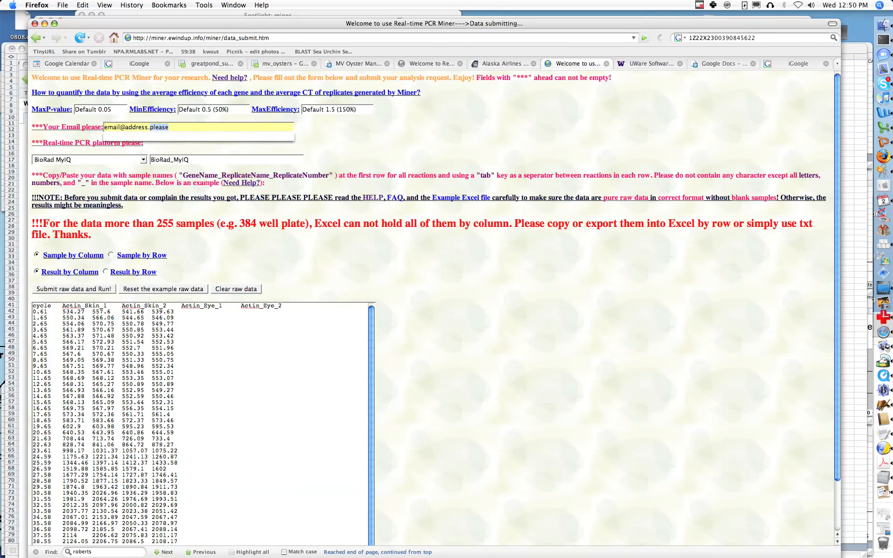
# Enter the submitter's e-mail address and set the real-time PCR platform to MJ Research DNA Engine Opticon 2
pyautogui.tripleClick(162, 127)
pyautogui.write('sr')
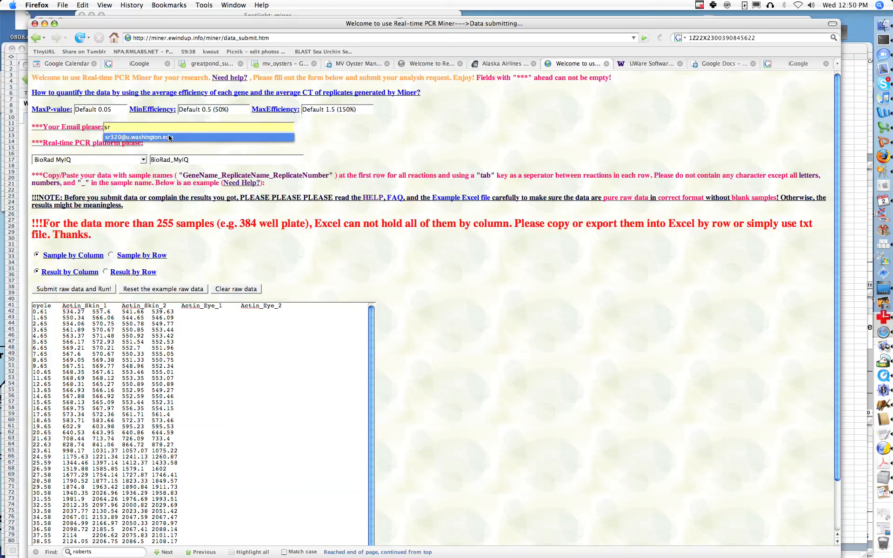
pyautogui.click(169, 137)
pyautogui.click(111, 160)
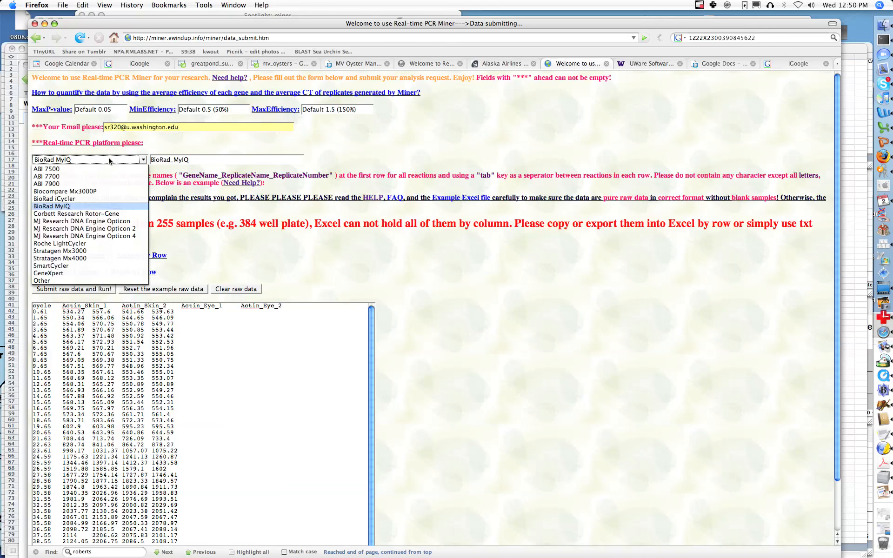
pyautogui.click(105, 229)
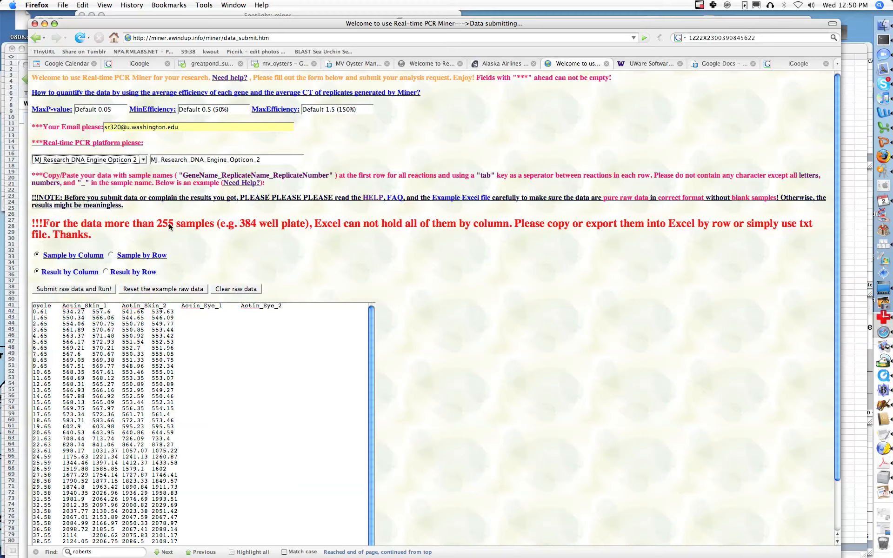
# Clear the example raw data and paste the copied HMG sample table into the data box
pyautogui.scroll(-3, 170, 228)
pyautogui.click(244, 238)
pyautogui.click(224, 280)
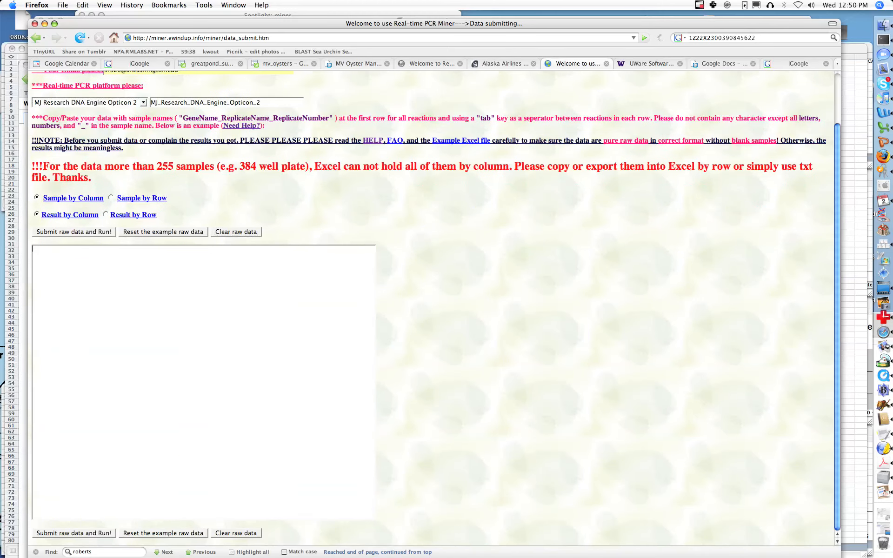
pyautogui.press('super+v')
# Check the pasted data from start to end and submit the raw data for analysis
pyautogui.scroll(10, 216, 300)
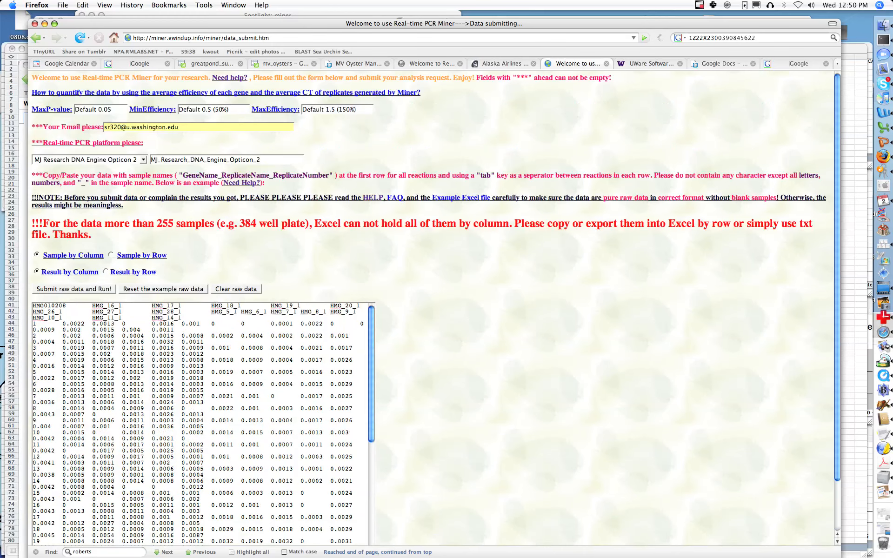
pyautogui.scroll(-5, 216, 335)
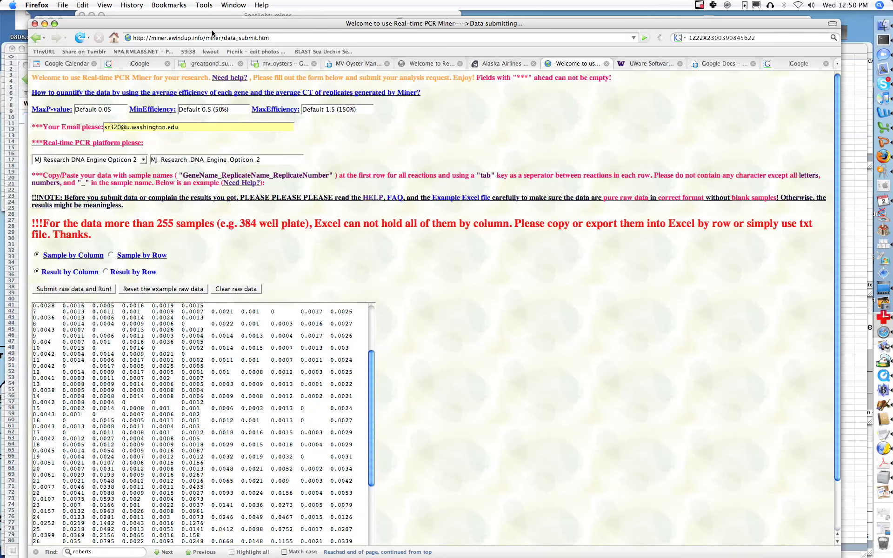
pyautogui.moveTo(214, 28); pyautogui.dragTo(209, 19)
pyautogui.scroll(-10, 319, 376)
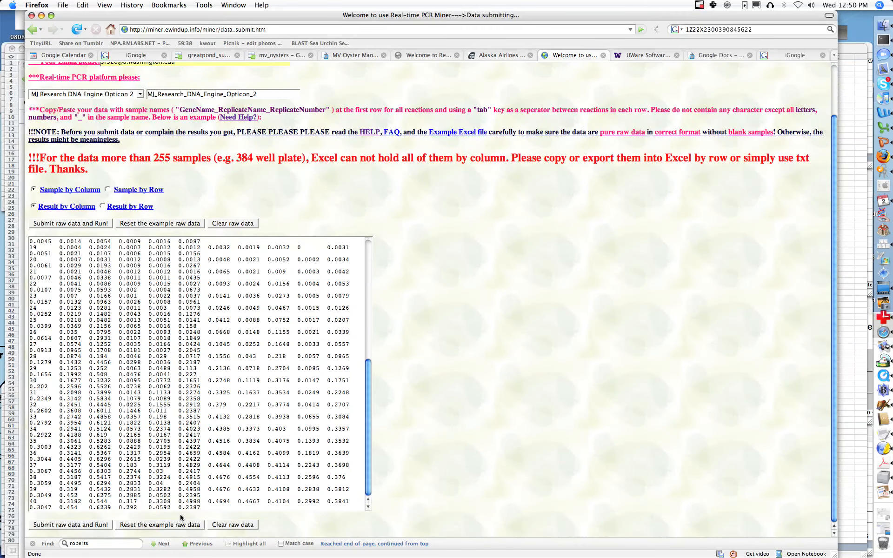
pyautogui.click(91, 527)
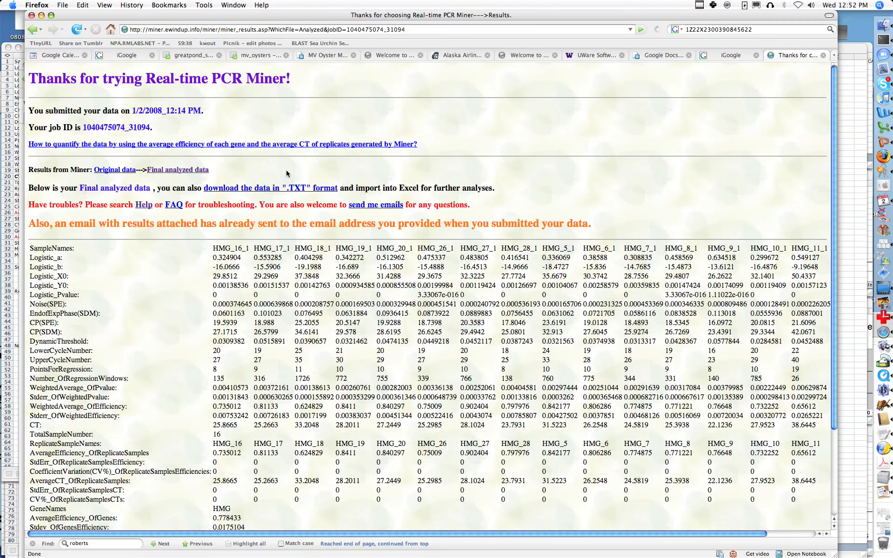
# Open the final analyzed data in TXT format and save it as a text file in the 2008 folder
pyautogui.click(274, 189)
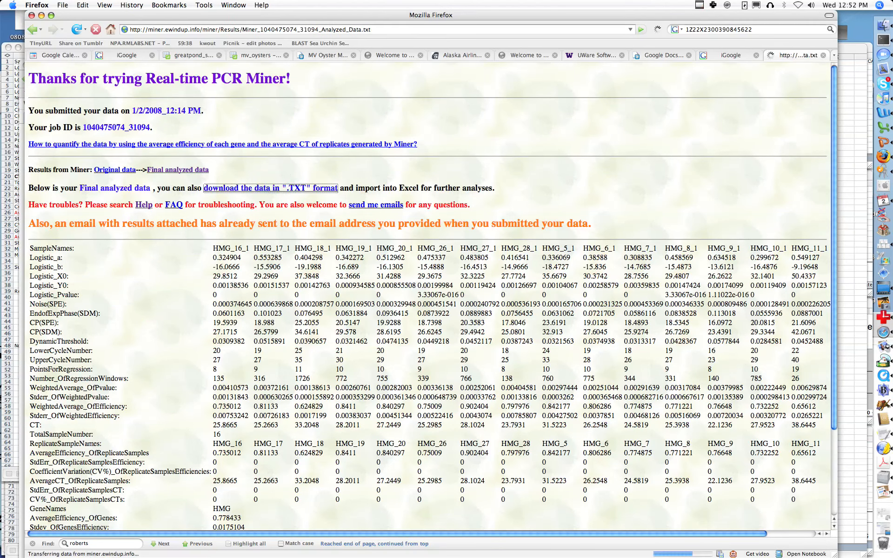
pyautogui.click(63, 5)
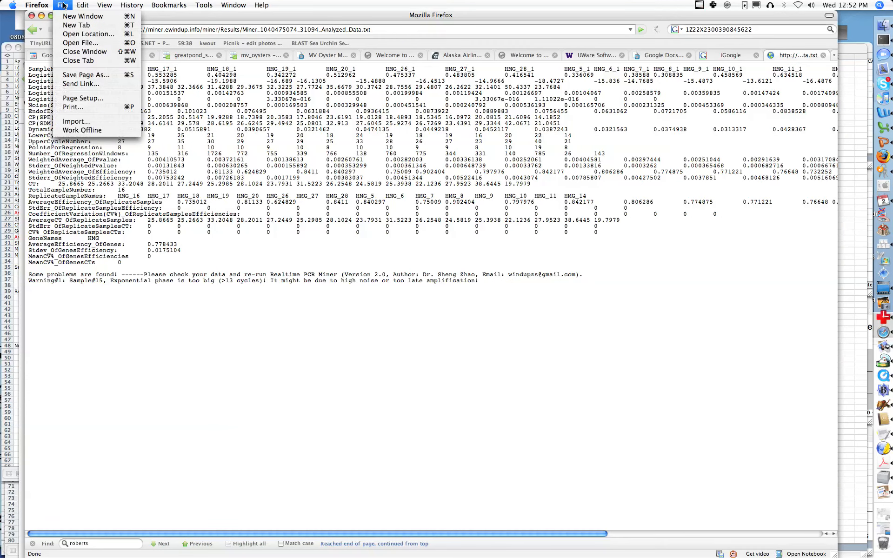
pyautogui.click(93, 76)
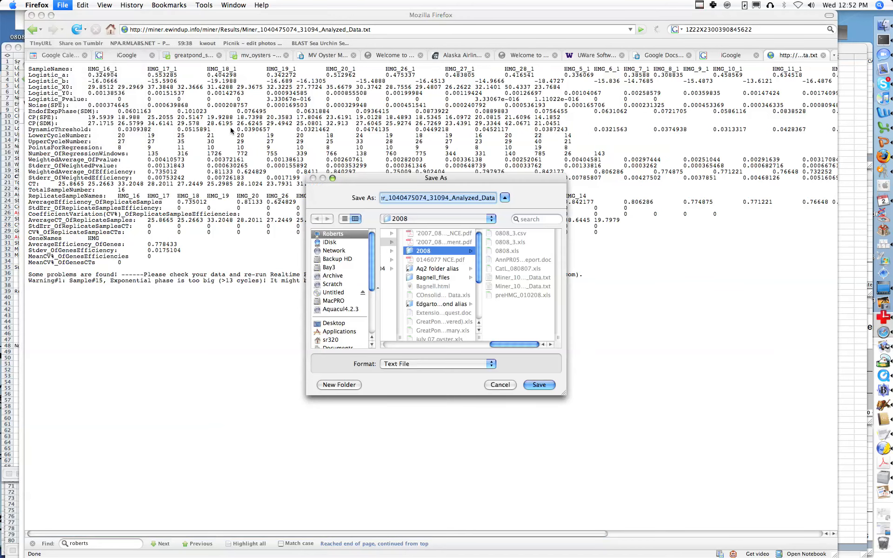
pyautogui.click(541, 385)
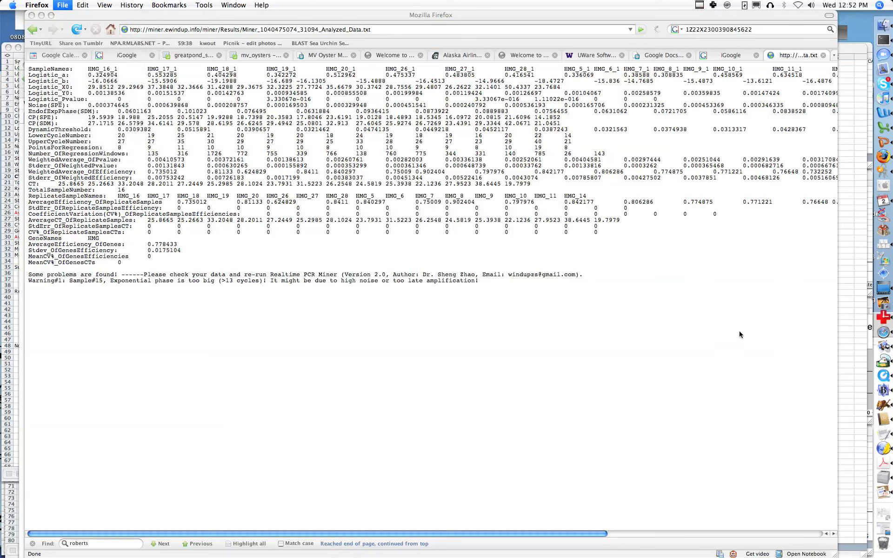
pyautogui.click(881, 126)
pyautogui.click(58, 6)
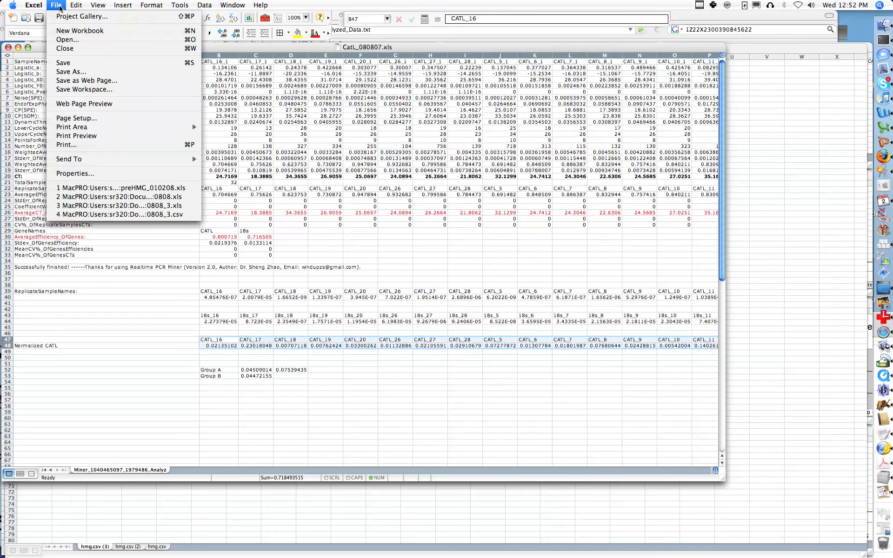
pyautogui.click(63, 39)
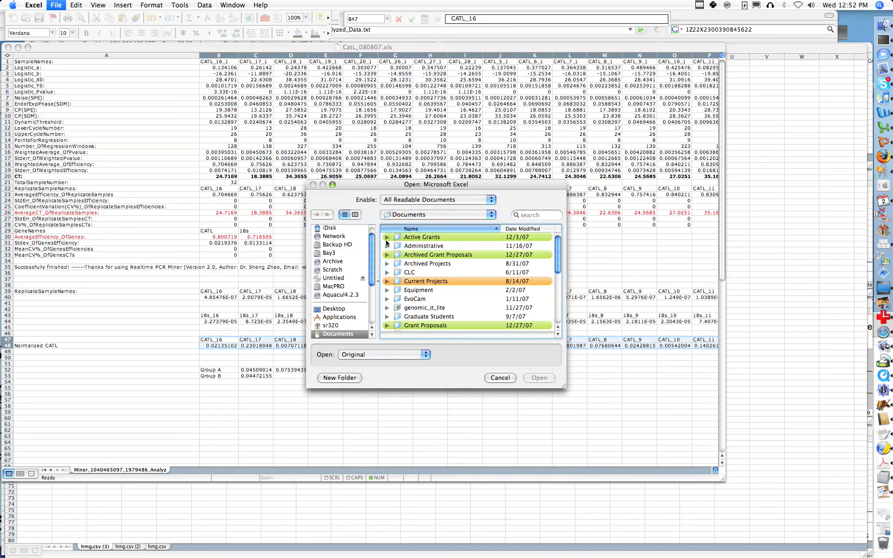
pyautogui.scroll(-5, 403, 320)
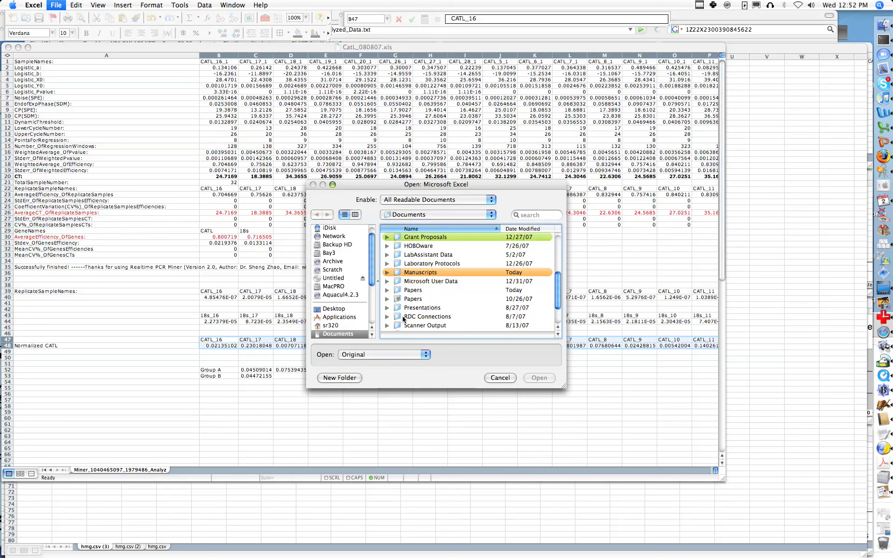
pyautogui.scroll(5, 403, 320)
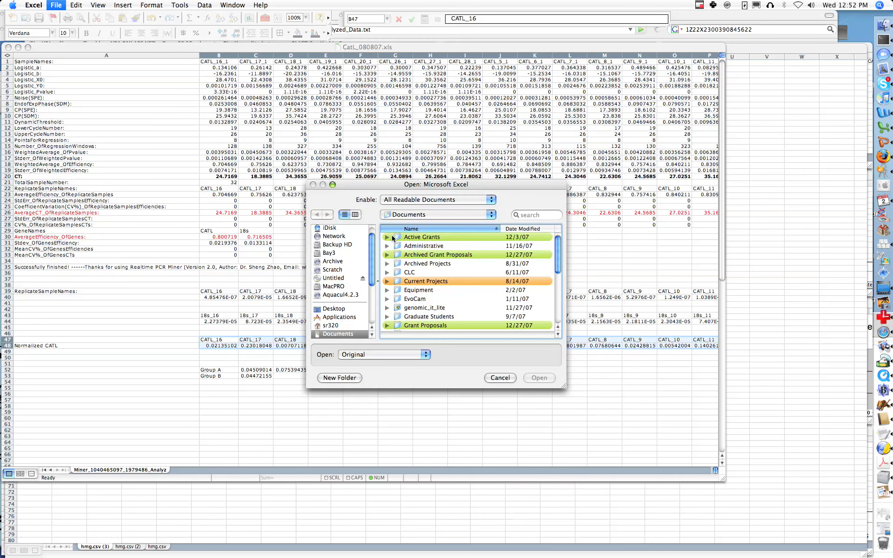
pyautogui.click(388, 237)
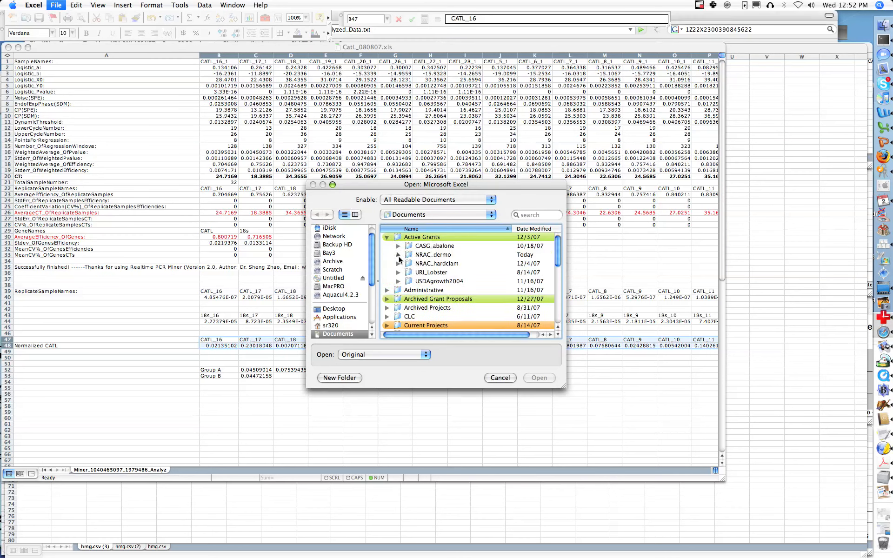
pyautogui.click(399, 255)
pyautogui.click(409, 282)
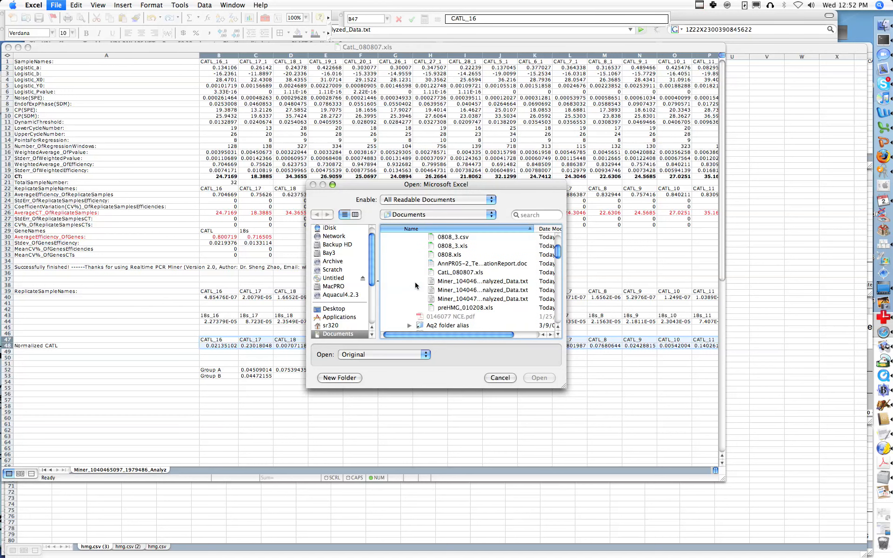
pyautogui.moveTo(452, 335); pyautogui.dragTo(479, 336)
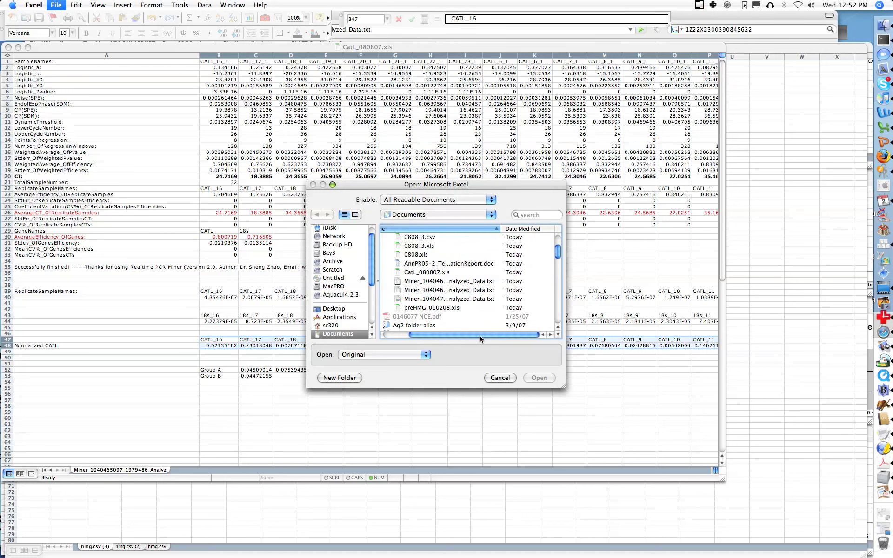
pyautogui.doubleClick(459, 300)
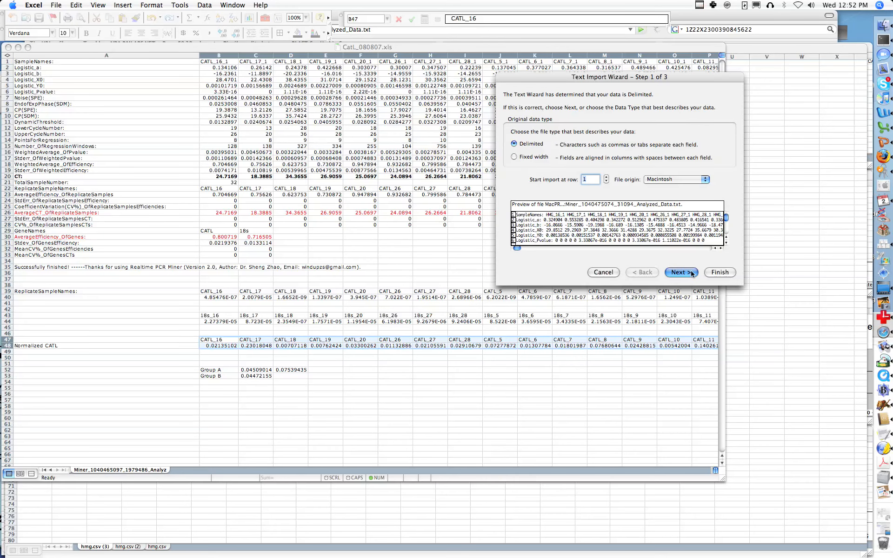
# Import the text file as delimited data starting at row 1, and widen column A to fit the row labels
pyautogui.click(681, 272)
pyautogui.click(720, 273)
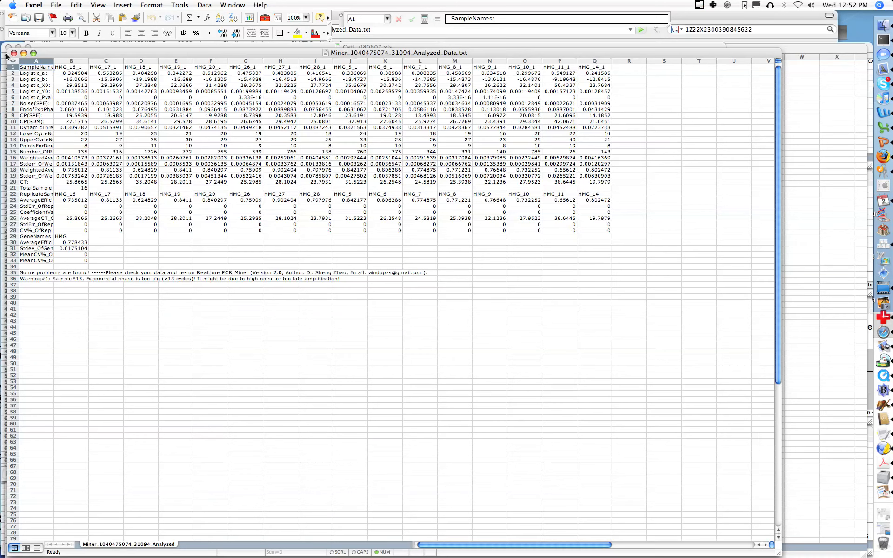
pyautogui.moveTo(54, 61); pyautogui.dragTo(164, 86)
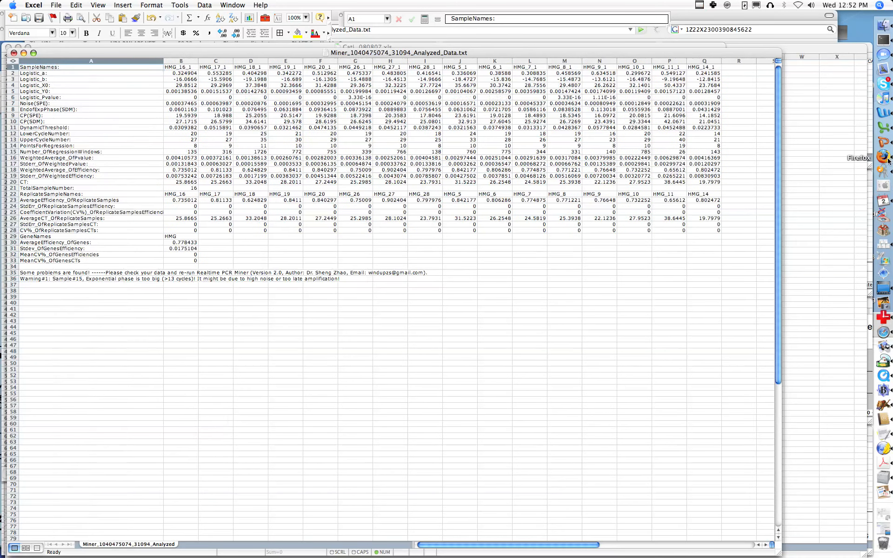
# Switch to Firefox, move the analyzed results window down out of the way, and return to Excel
pyautogui.click(887, 159)
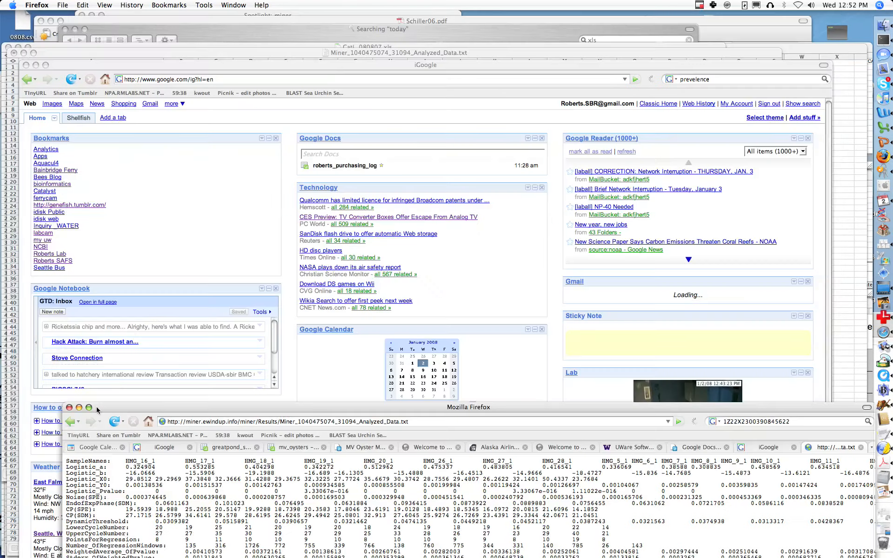
pyautogui.moveTo(61, 17); pyautogui.dragTo(98, 409)
pyautogui.click(884, 127)
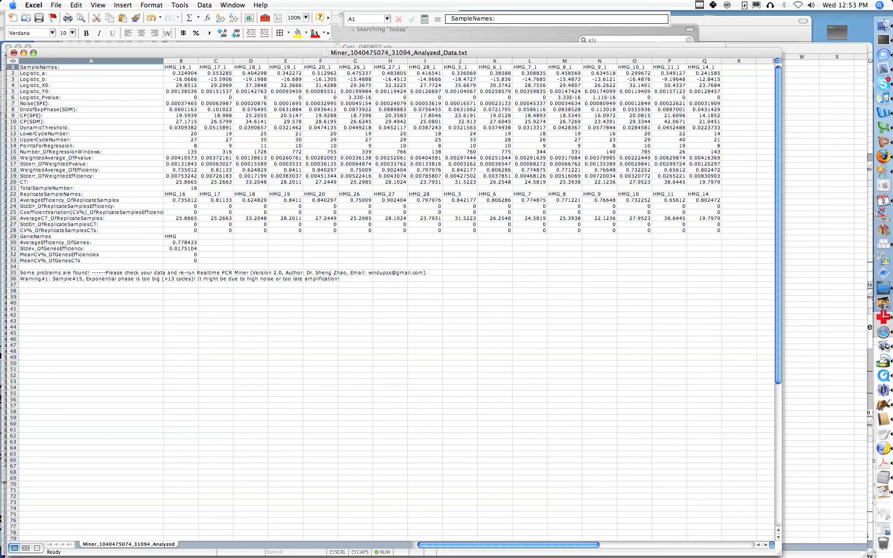
# Activate the CatL_080807.xls workbook and move its window aside so the HMG results show beside it
pyautogui.click(249, 7)
pyautogui.moveTo(233, 6)
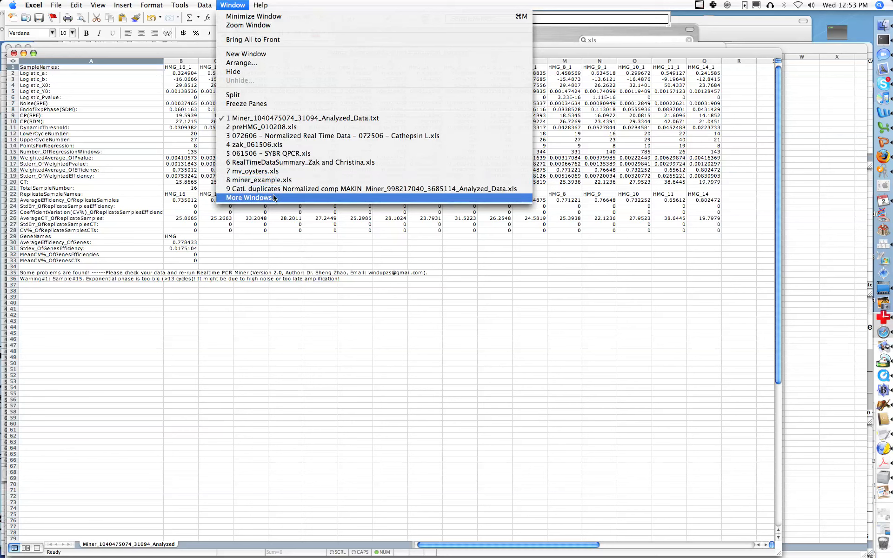
pyautogui.click(252, 198)
pyautogui.scroll(3, 633, 199)
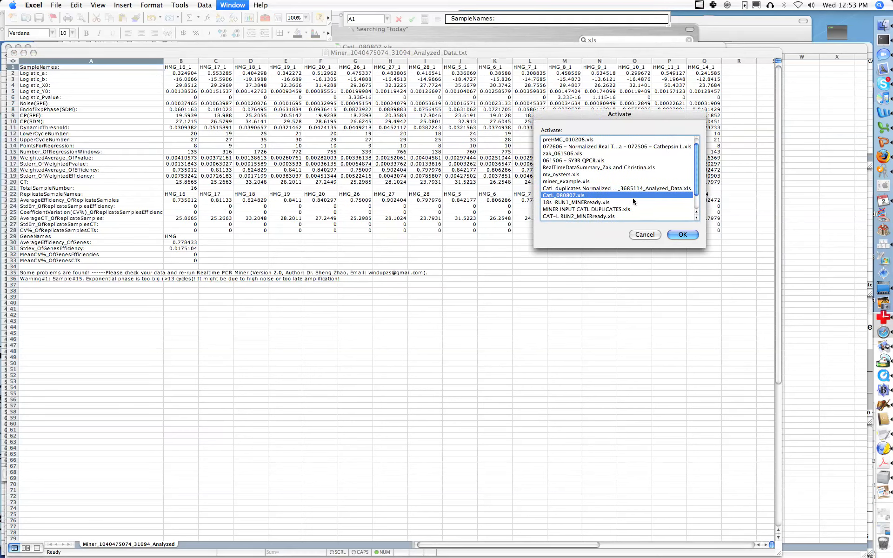
pyautogui.doubleClick(595, 195)
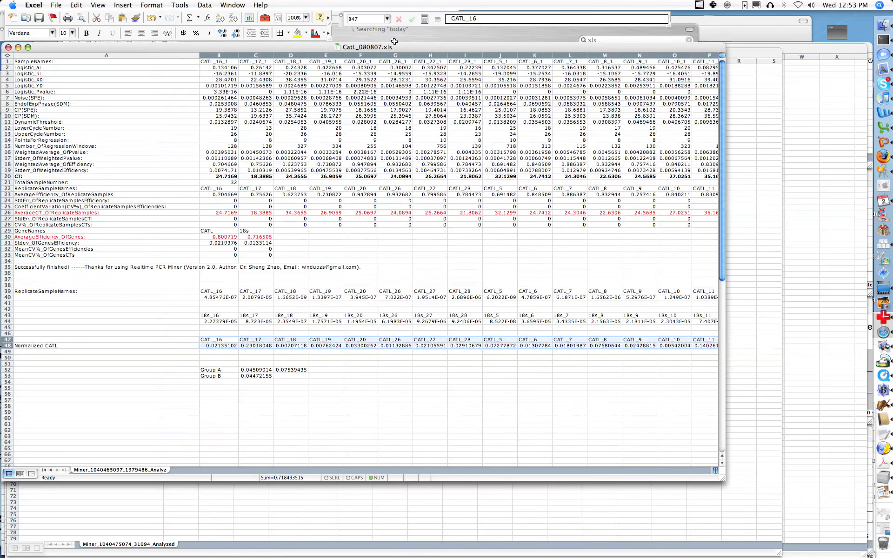
pyautogui.click(455, 189)
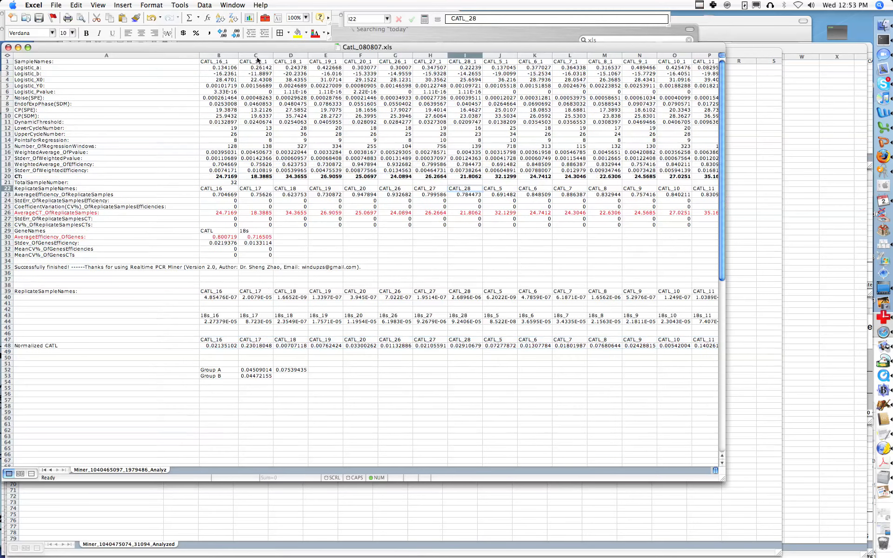
pyautogui.moveTo(255, 47); pyautogui.dragTo(515, 49)
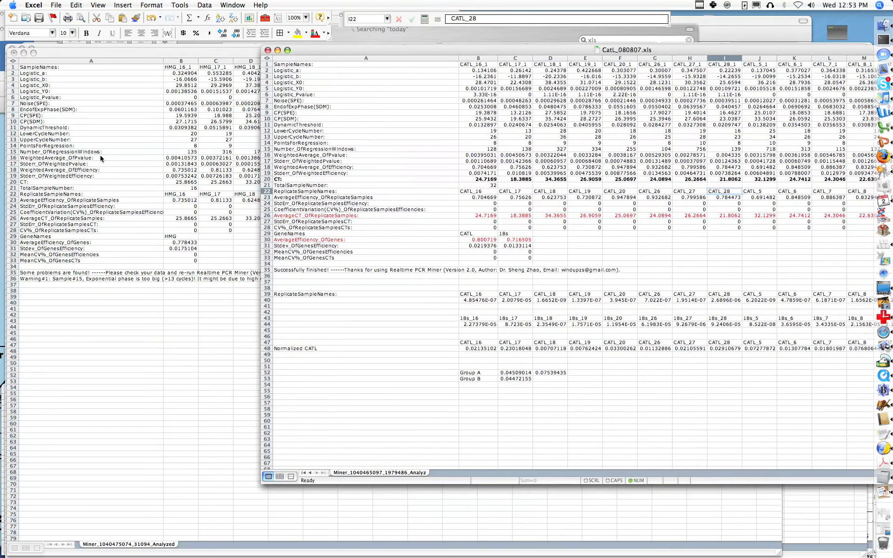
# Color the AverageCT_OfReplicateSamples row and the AverageEfficiency_OfGenes row red in the HMG results
pyautogui.click(13, 220)
pyautogui.click(13, 221)
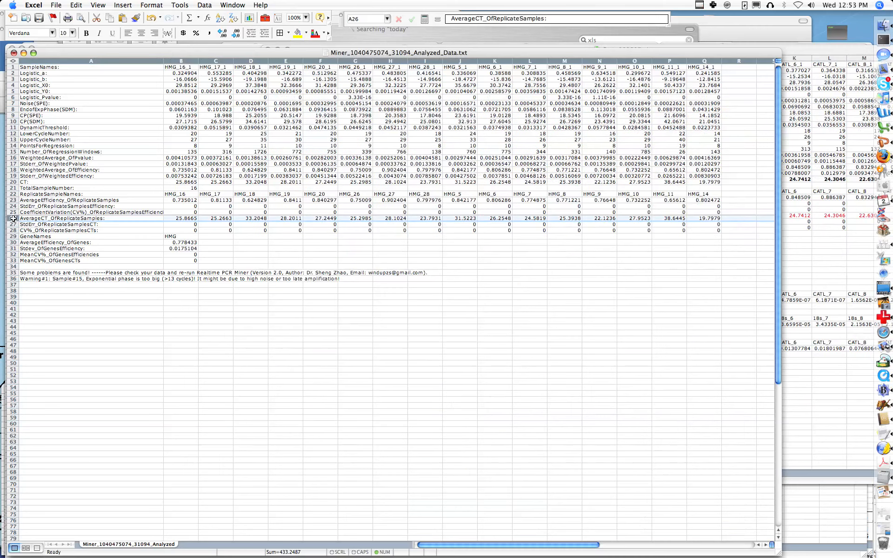
pyautogui.click(316, 33)
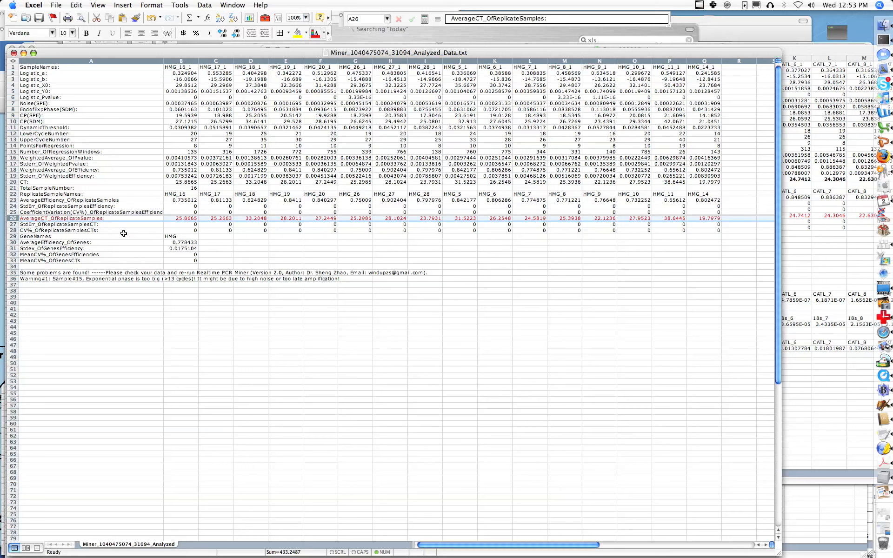
pyautogui.click(14, 243)
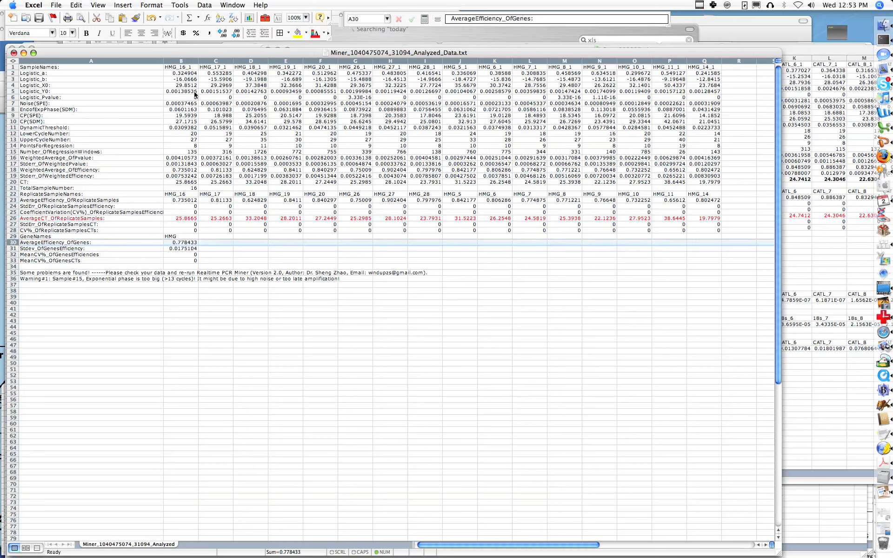
pyautogui.click(316, 32)
pyautogui.click(293, 302)
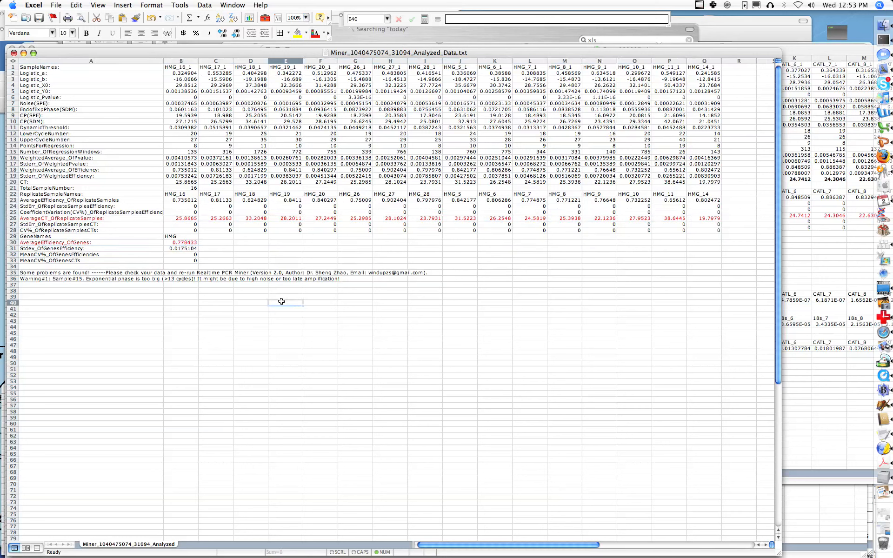
# Examine the formula under CATL_16 in cell B40 of CatL_080807.xls and the cells it references
pyautogui.click(819, 241)
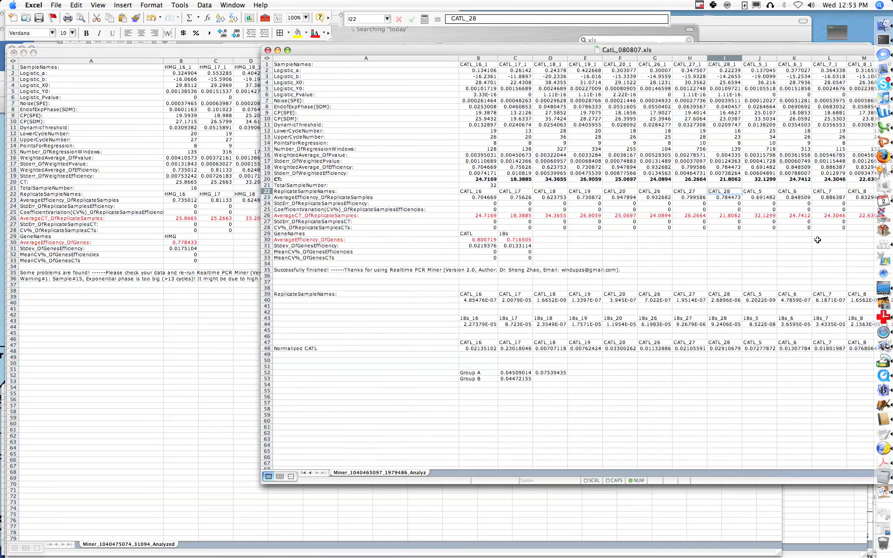
pyautogui.click(477, 299)
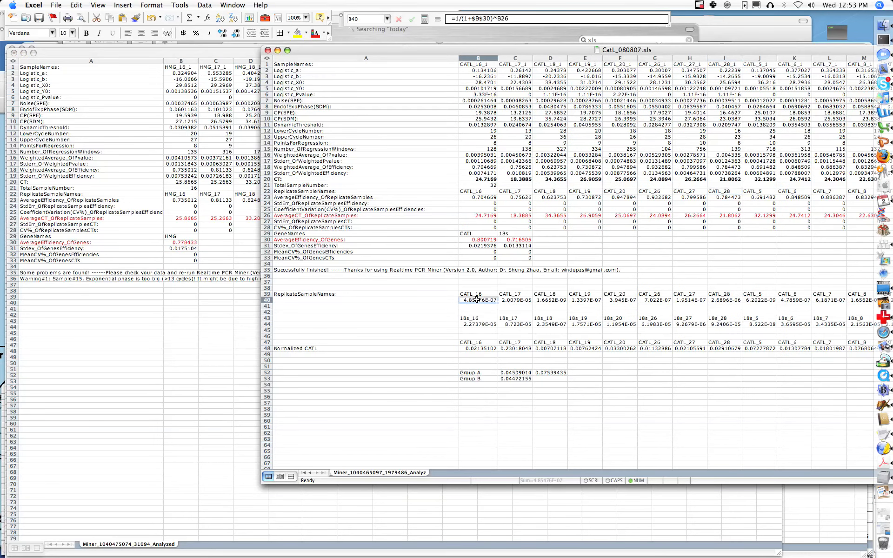
pyautogui.click(480, 19)
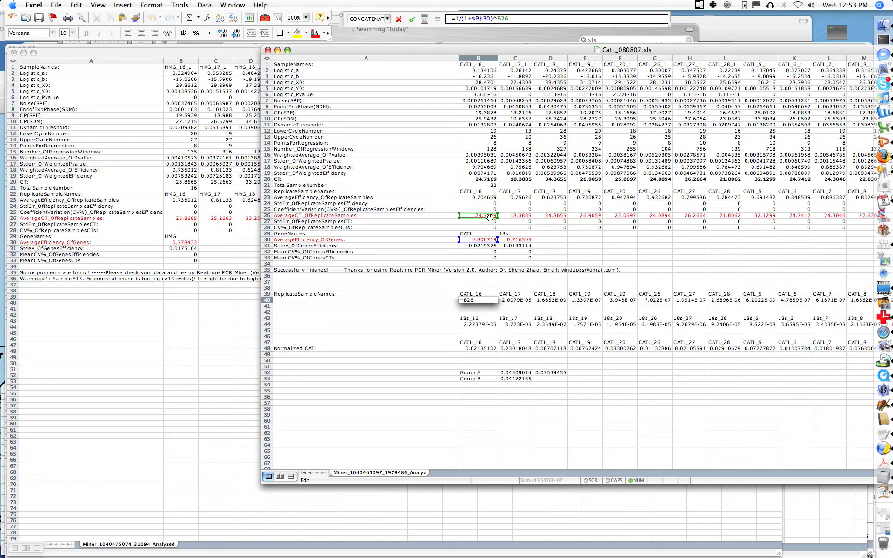
pyautogui.press('Return')
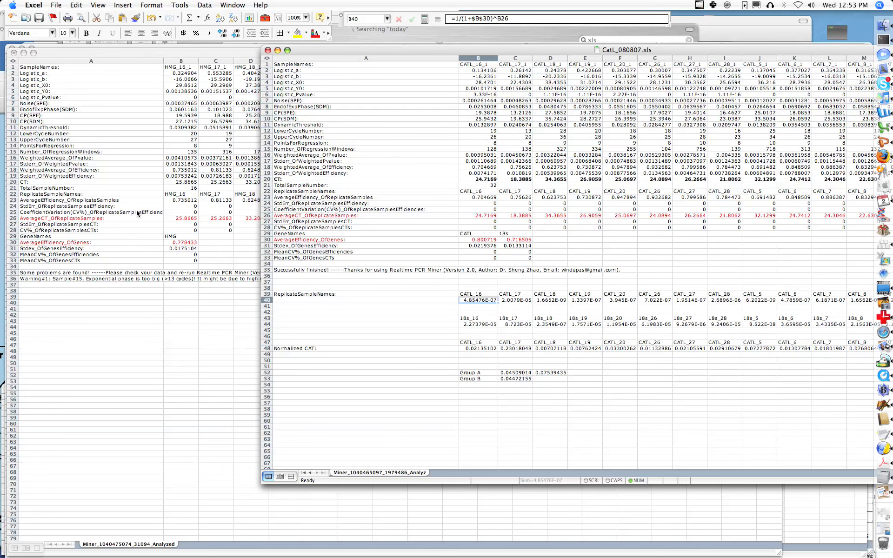
# Copy the ReplicateSampleNames row of the HMG results from row 22 to row 41
pyautogui.click(171, 197)
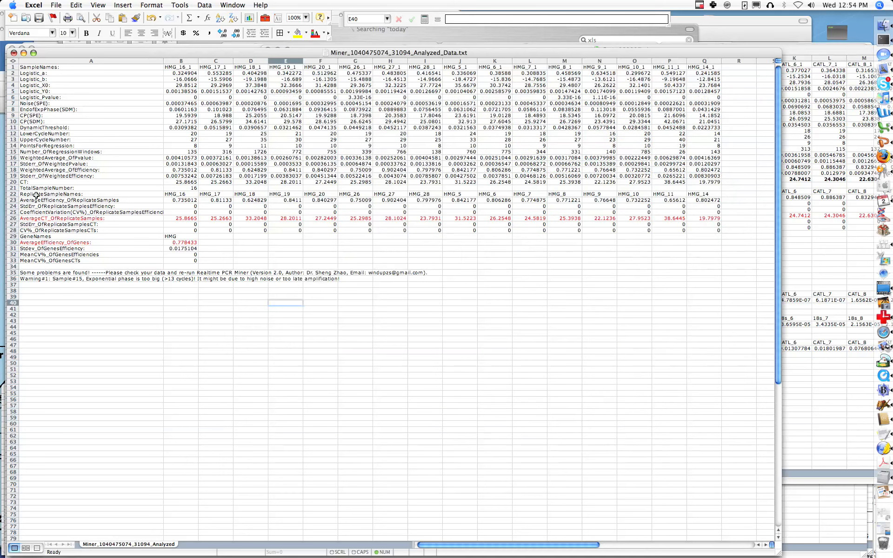
pyautogui.click(13, 194)
pyautogui.press('super+c')
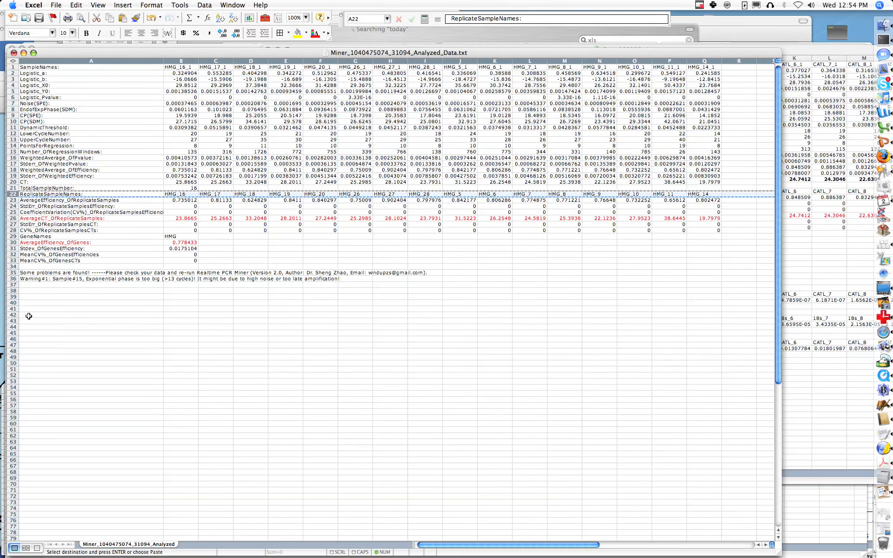
pyautogui.click(13, 309)
pyautogui.press('super+v')
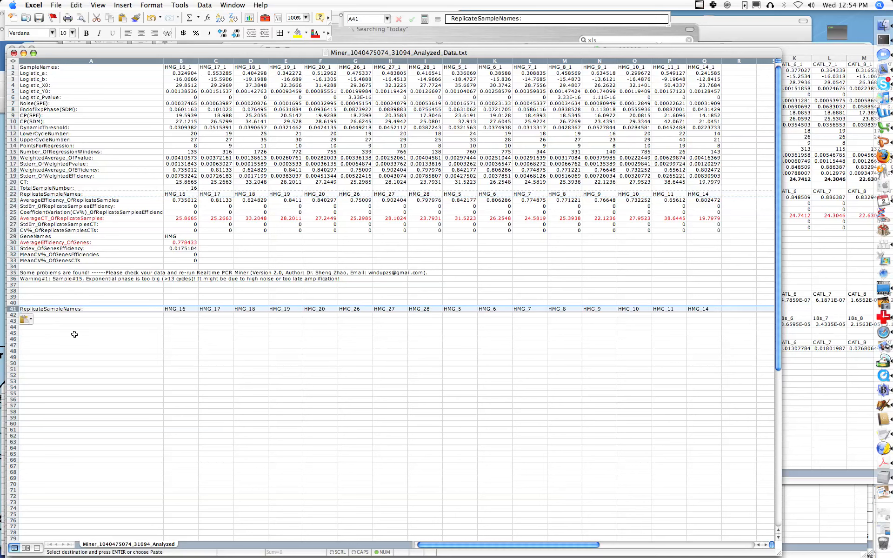
# Calculate the HMG_16 value in cell B42 as 1/(1+efficiency)^CT, referencing B30 for the efficiency and B26 for the CT
pyautogui.click(185, 315)
pyautogui.write('=1/(1+')
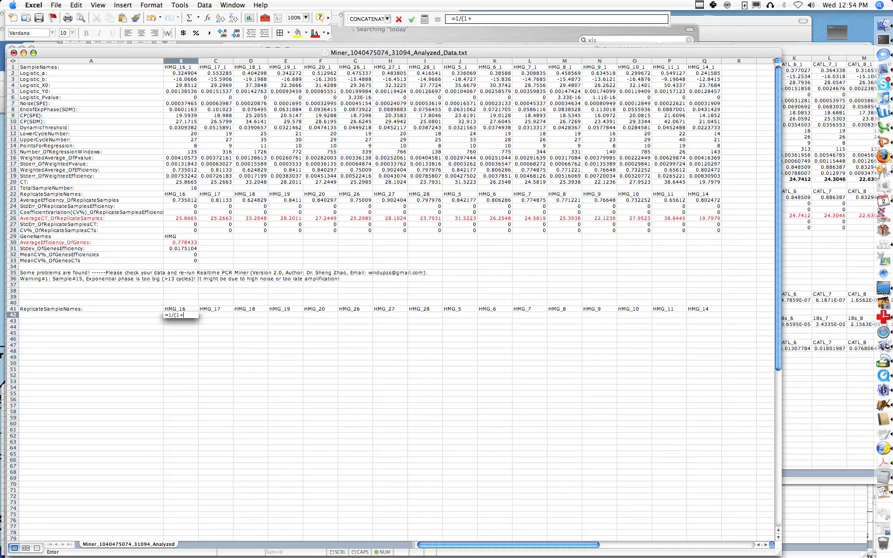
pyautogui.click(191, 243)
pyautogui.write('^')
pyautogui.click(185, 217)
pyautogui.press('Return')
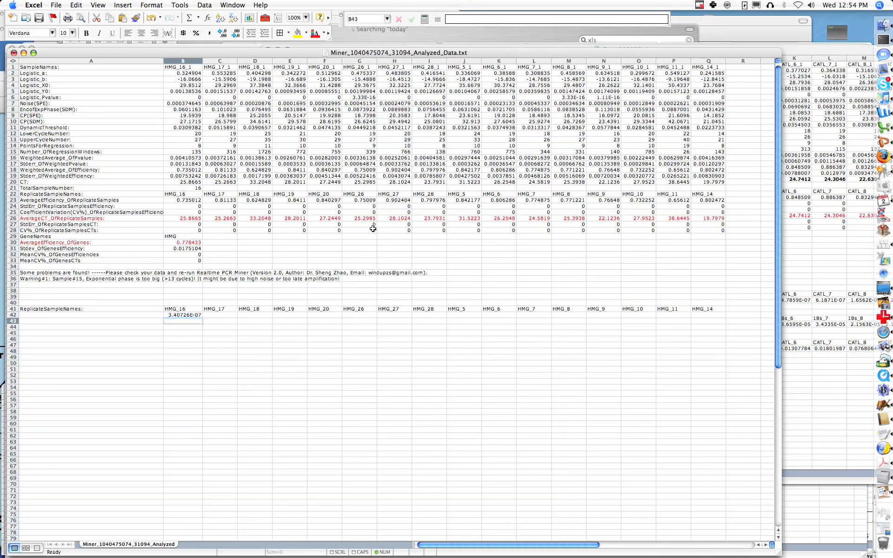
# Make the efficiency reference in HMG cell B42 absolute, as in the CatL workbook, so the formula reads =1/(1+$B$30)^B26
pyautogui.click(810, 450)
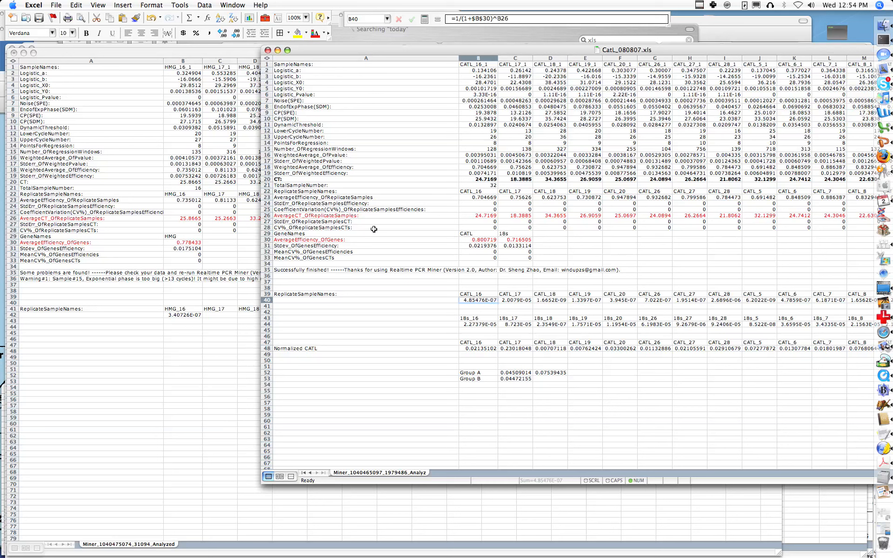
pyautogui.click(194, 315)
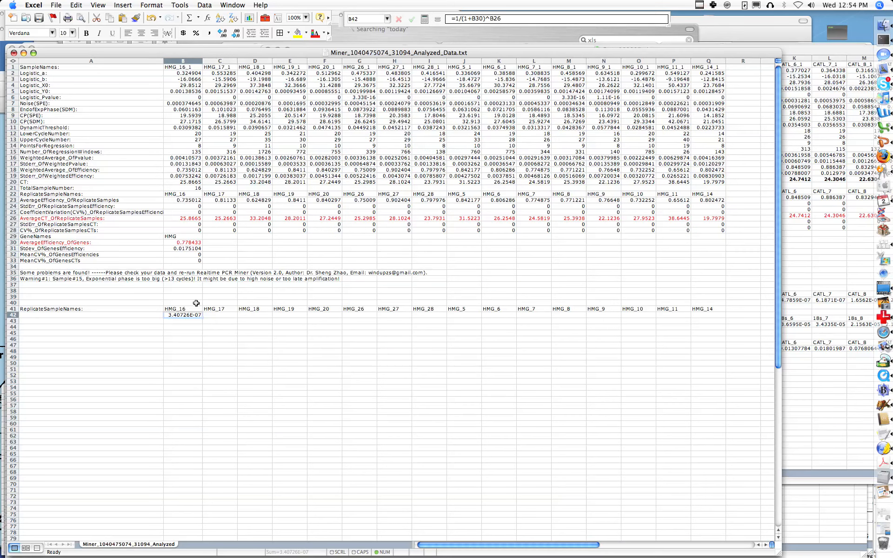
pyautogui.click(472, 18)
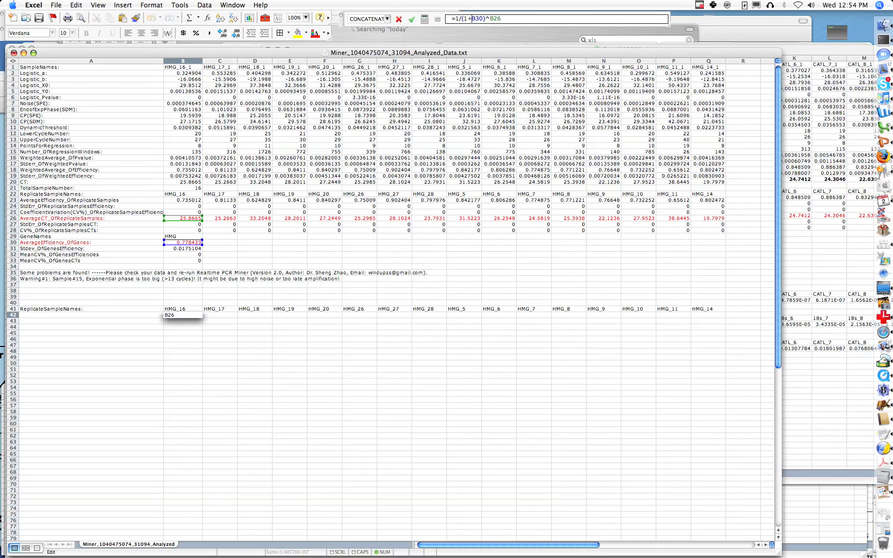
pyautogui.write('$')
pyautogui.moveTo(479, 19); pyautogui.dragTo(483, 19)
pyautogui.click(479, 19)
pyautogui.press('Return')
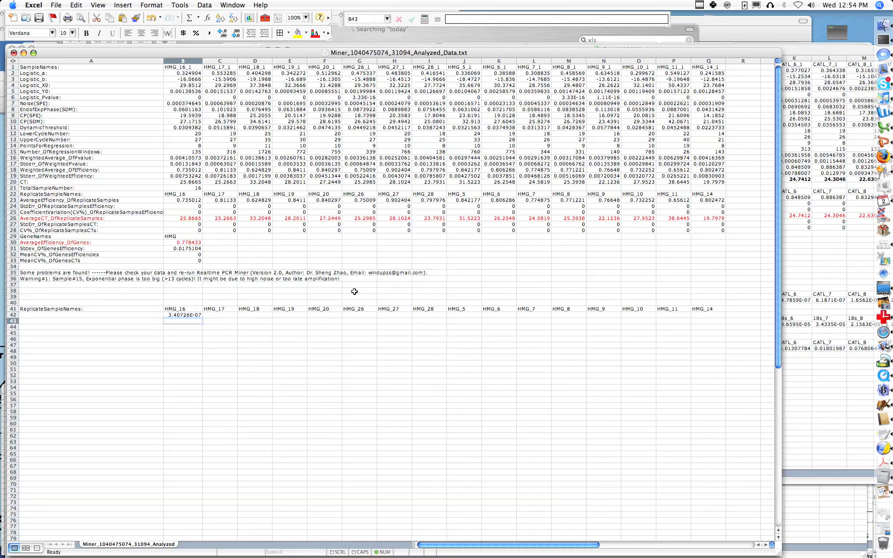
# Fill the B42 expression formula across row 42 through column Q for all HMG samples
pyautogui.moveTo(175, 315); pyautogui.dragTo(698, 315)
pyautogui.press('super+v')
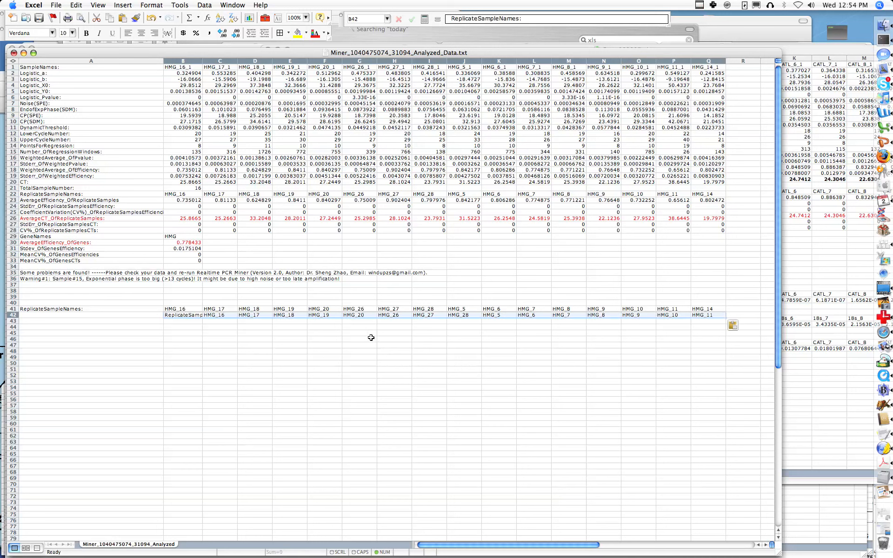
pyautogui.click(151, 17)
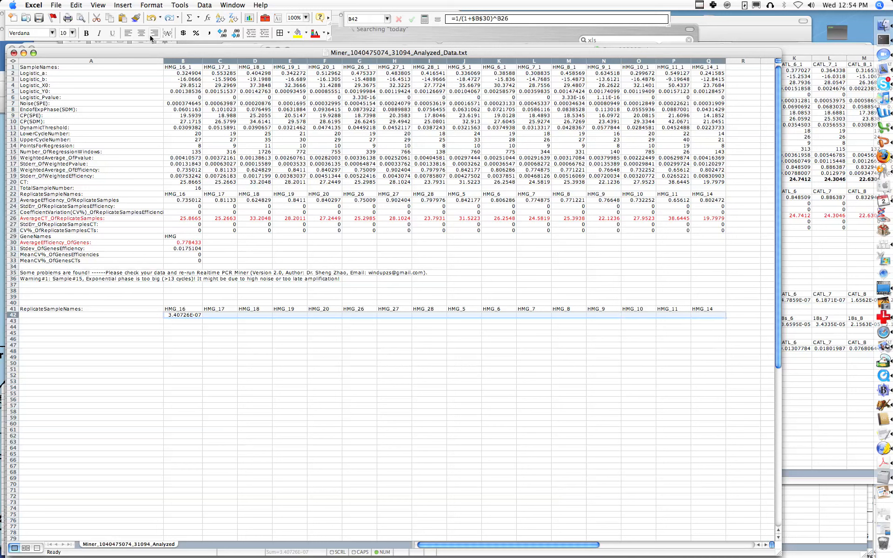
pyautogui.press('super+r')
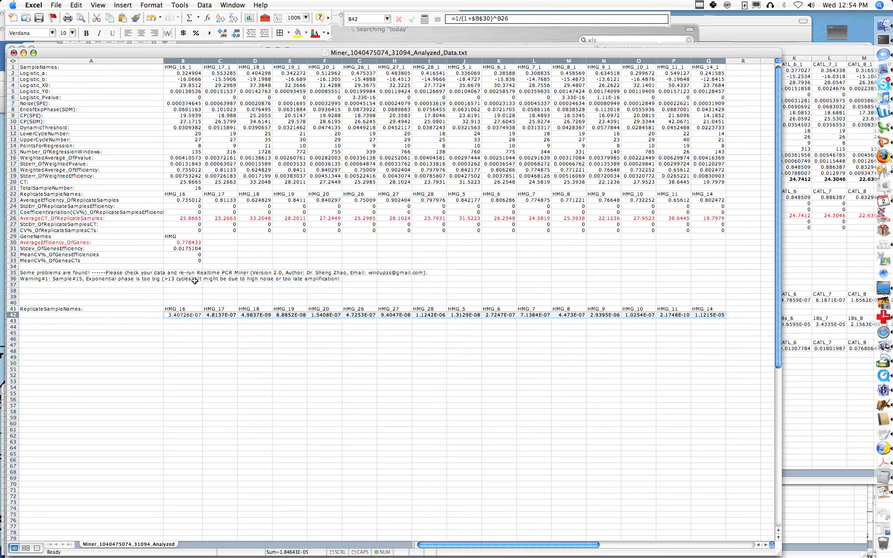
# Copy the 18s, normalized CATL and group blocks (B43:Q53) from CatL_080807.xls and select B46 in the HMG results as the destination
pyautogui.click(858, 405)
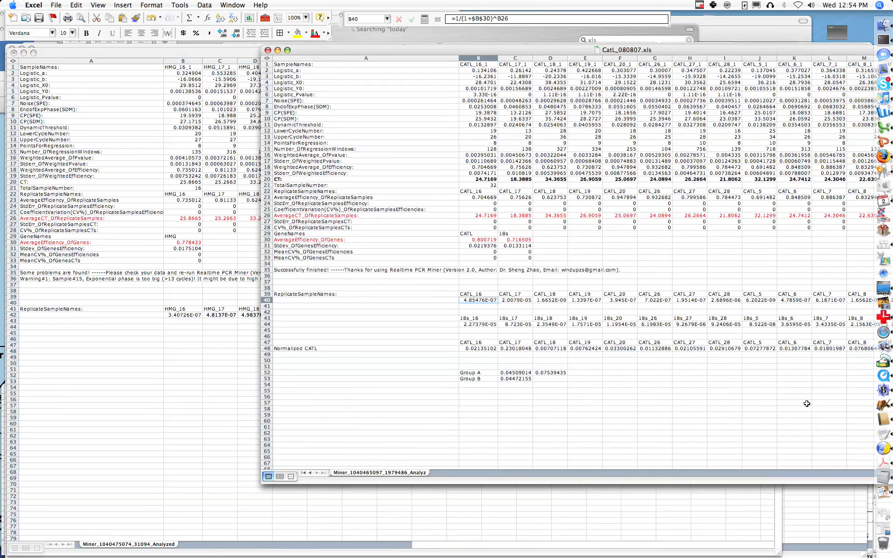
pyautogui.click(472, 317)
pyautogui.moveTo(473, 317); pyautogui.dragTo(539, 381)
pyautogui.press('super+c')
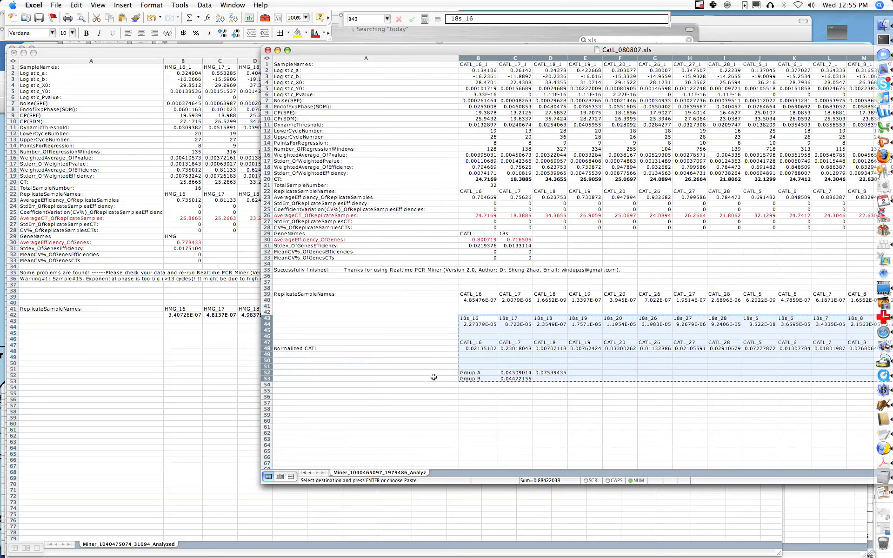
pyautogui.click(170, 375)
pyautogui.click(180, 340)
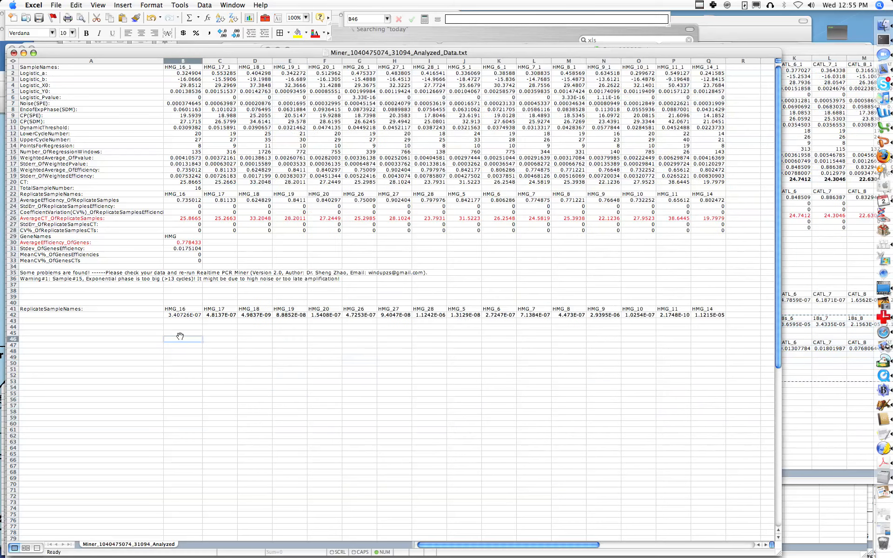
# Try an ordinary paste of the copied CatL blocks at B46, and undo it
pyautogui.rightClick(180, 339)
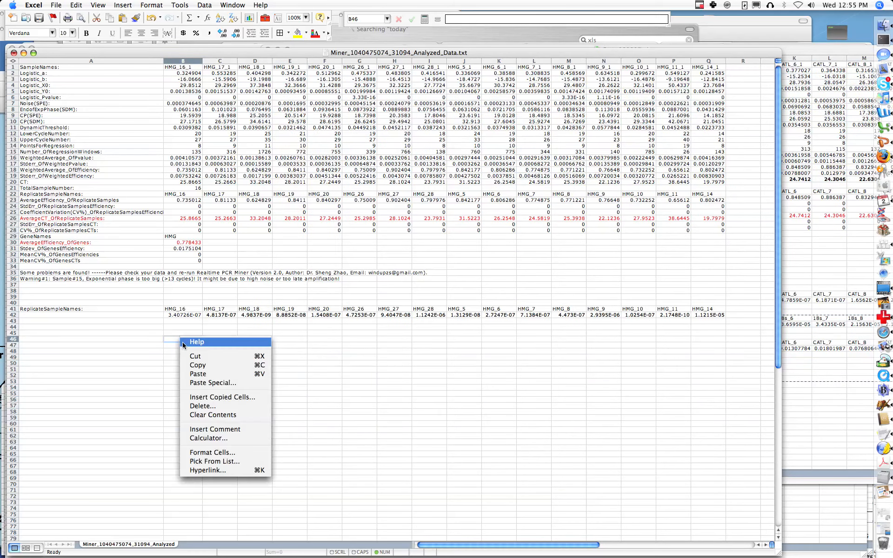
pyautogui.click(196, 371)
pyautogui.click(287, 417)
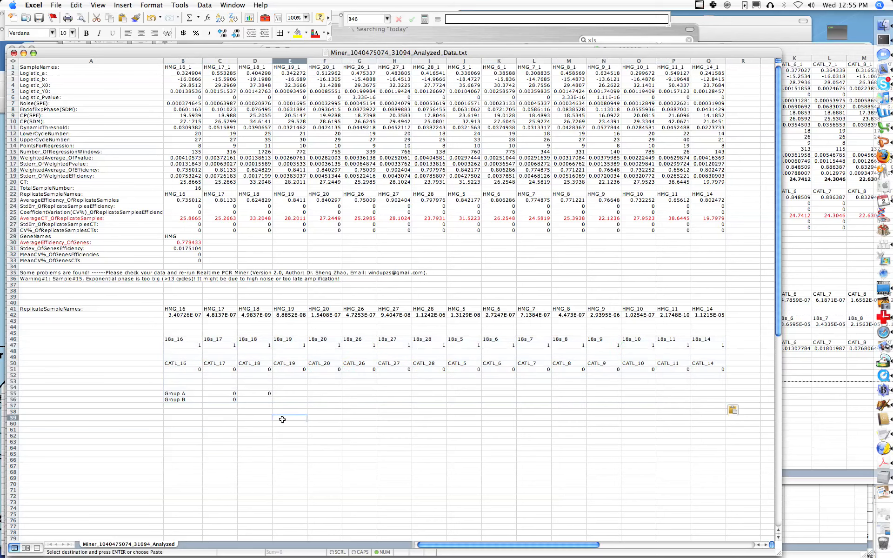
pyautogui.click(77, 5)
pyautogui.click(79, 16)
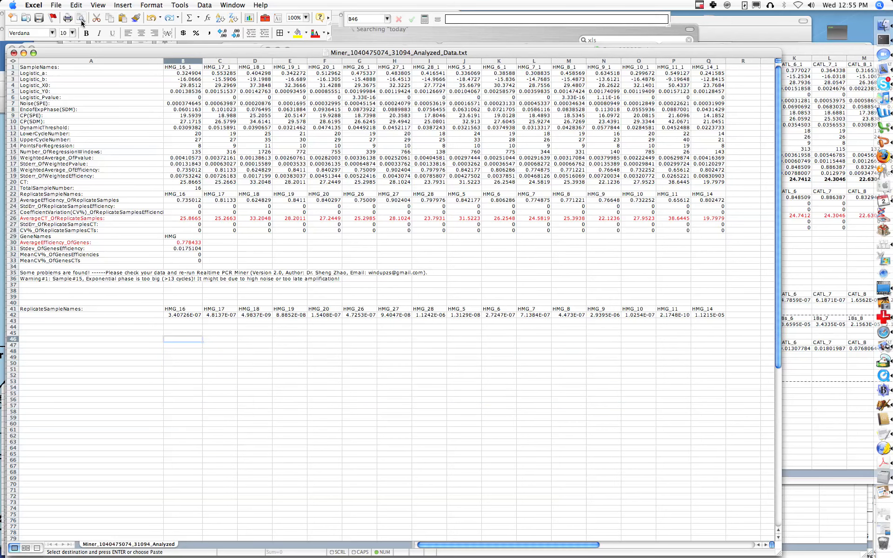
# Paste the copied CatL blocks at B46 of the HMG results as values only
pyautogui.click(81, 4)
pyautogui.click(98, 84)
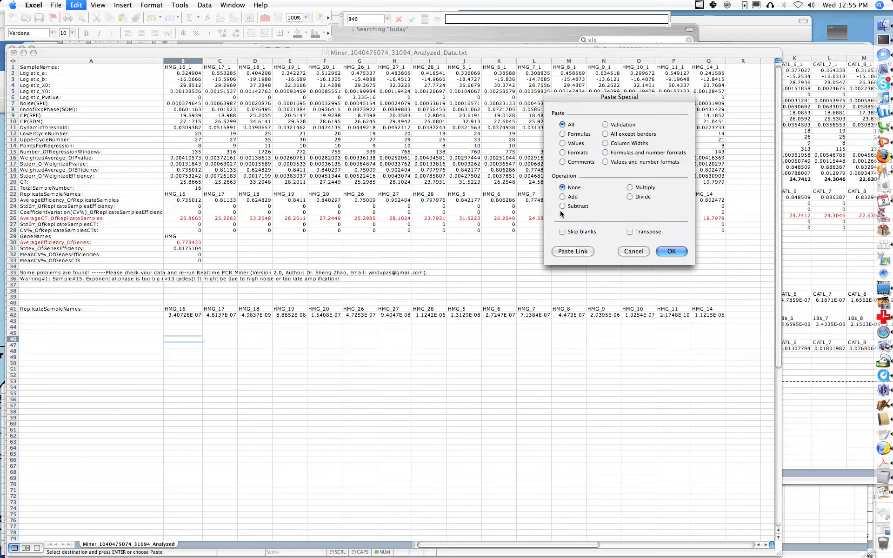
pyautogui.click(563, 143)
pyautogui.click(672, 251)
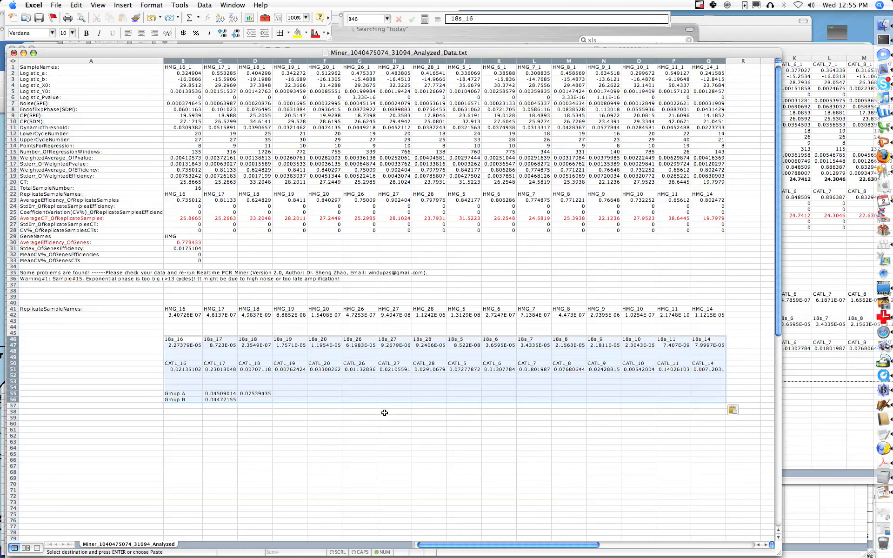
# Copy the HMG sample names from row 41 over the CATL sample names in row 50
pyautogui.moveTo(184, 309); pyautogui.dragTo(708, 310)
pyautogui.press('super+c')
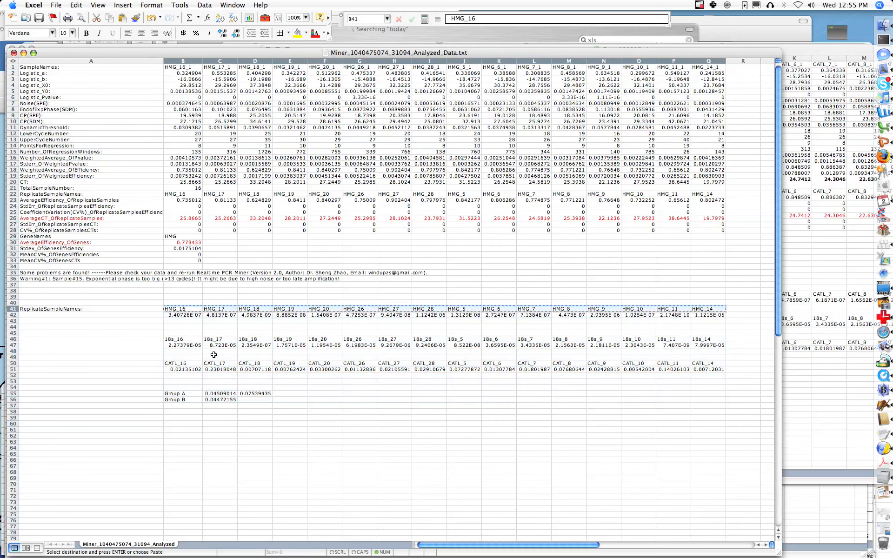
pyautogui.click(174, 367)
pyautogui.press('super+v')
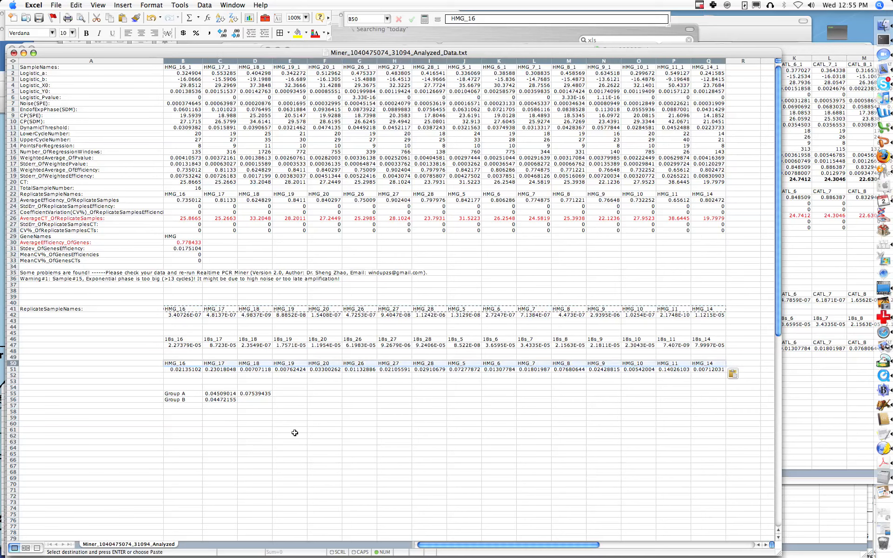
# Clear the pasted Group A and Group B labels and values below the normalized HMG row
pyautogui.moveTo(183, 388); pyautogui.dragTo(225, 402)
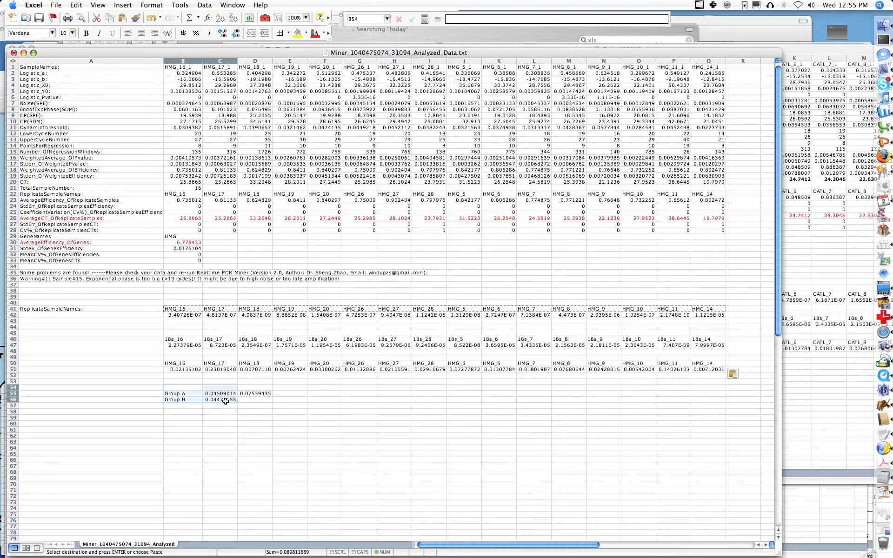
pyautogui.click(197, 393)
pyautogui.moveTo(297, 422); pyautogui.dragTo(162, 390)
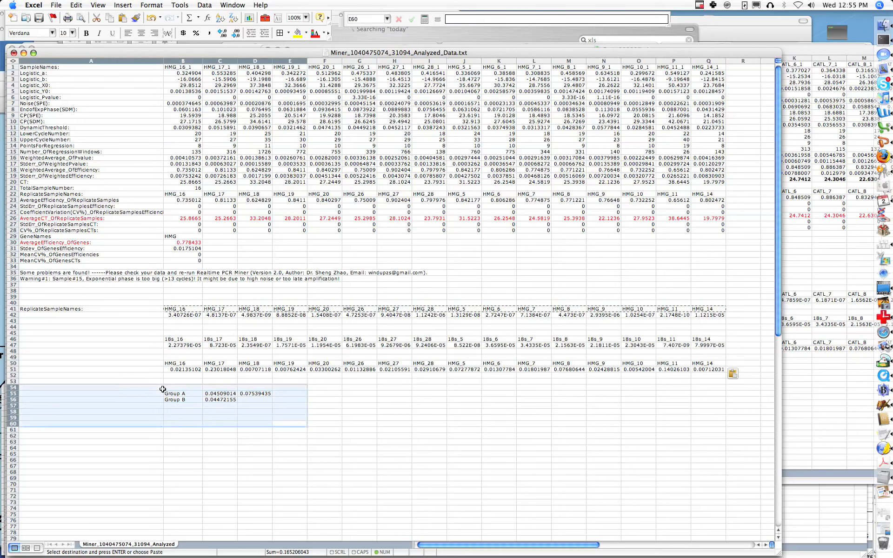
pyautogui.click(224, 404)
pyautogui.moveTo(288, 413); pyautogui.dragTo(175, 391)
pyautogui.press('BackSpace')
pyautogui.click(245, 424)
pyautogui.click(226, 404)
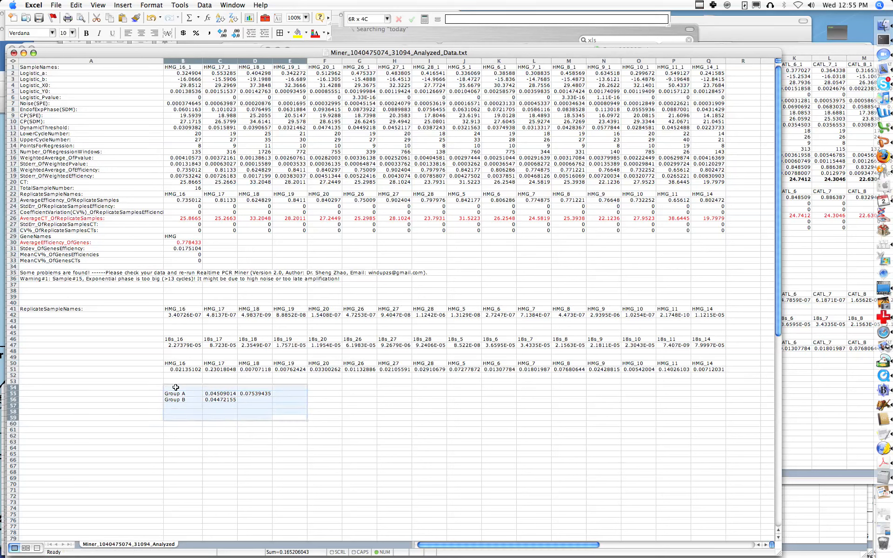
pyautogui.rightClick(174, 392)
pyautogui.click(207, 467)
pyautogui.click(325, 442)
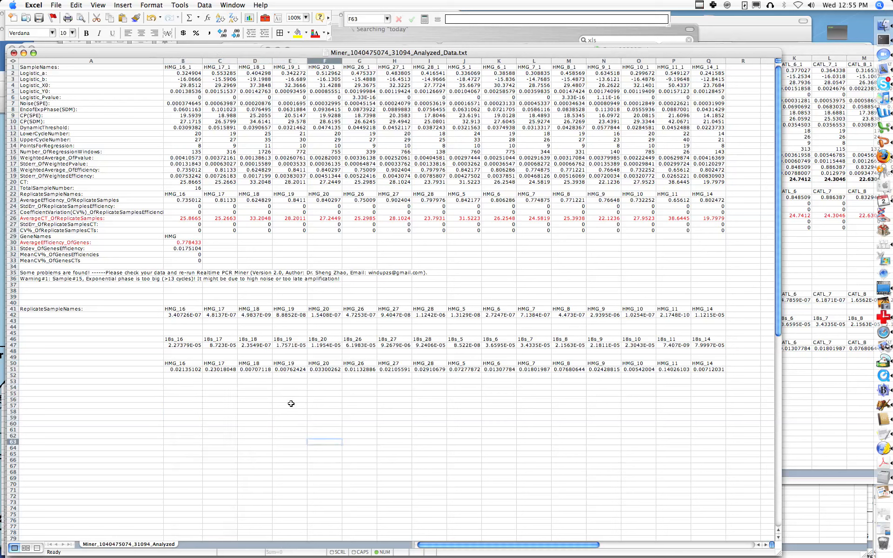
# Calculate the normalized HMG_16 value in B51 with the formula =B42/B47
pyautogui.click(184, 371)
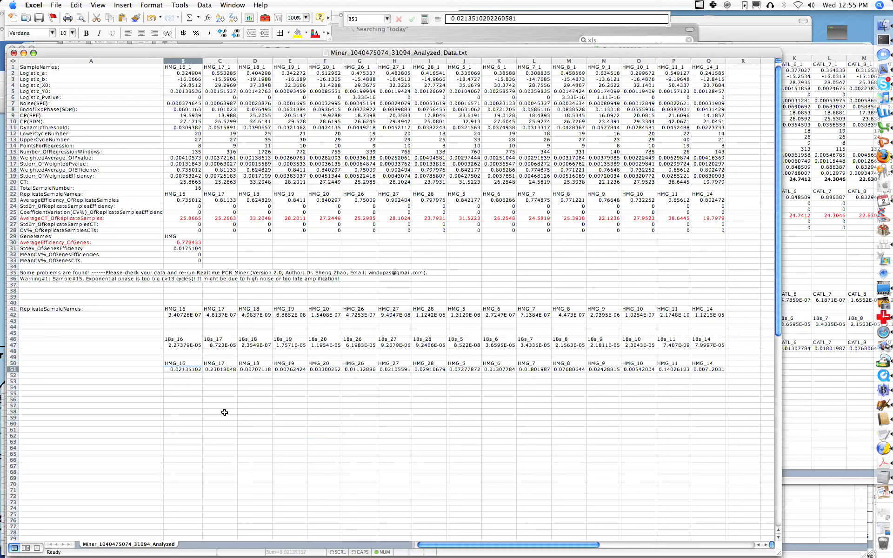
pyautogui.write('=')
pyautogui.click(192, 318)
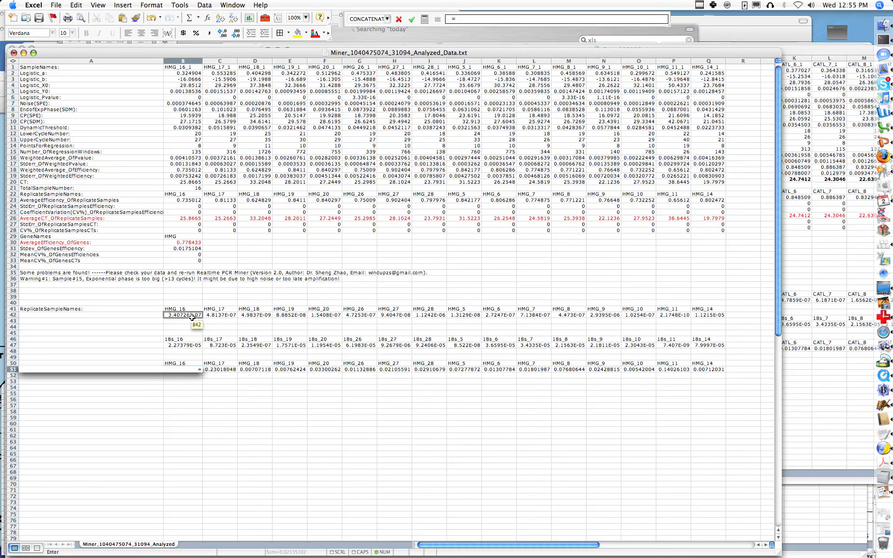
pyautogui.write('/')
pyautogui.click(195, 346)
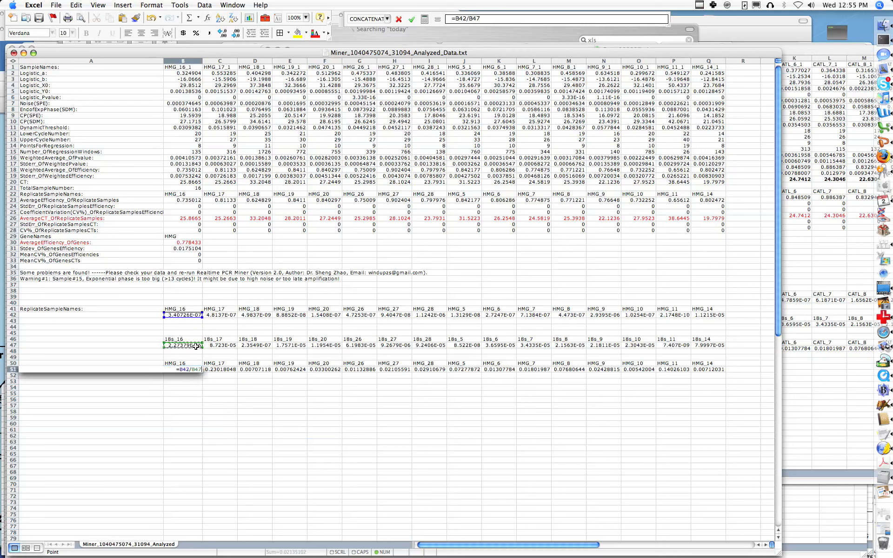
pyautogui.press('Return')
# Fill the B51 normalization formula across row 51 through the HMG_14 column, and select cell B55
pyautogui.moveTo(181, 372); pyautogui.dragTo(696, 368)
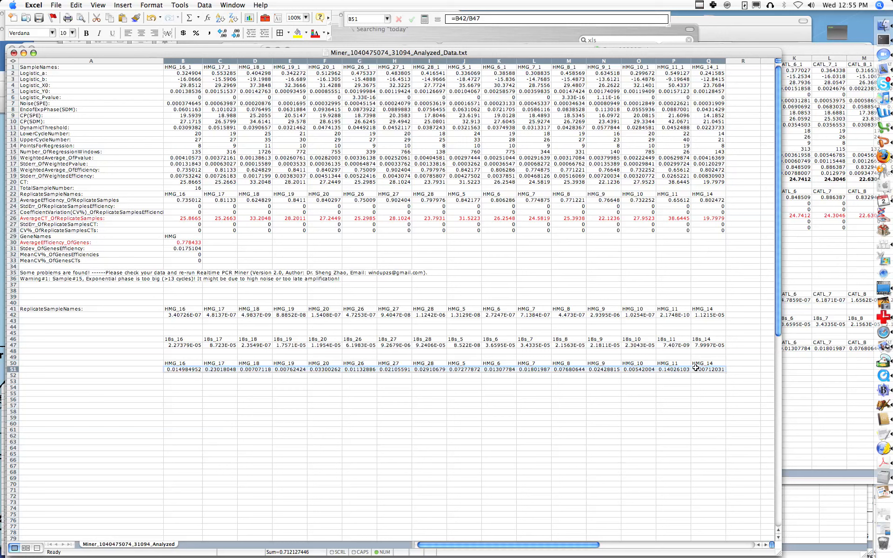
pyautogui.click(577, 431)
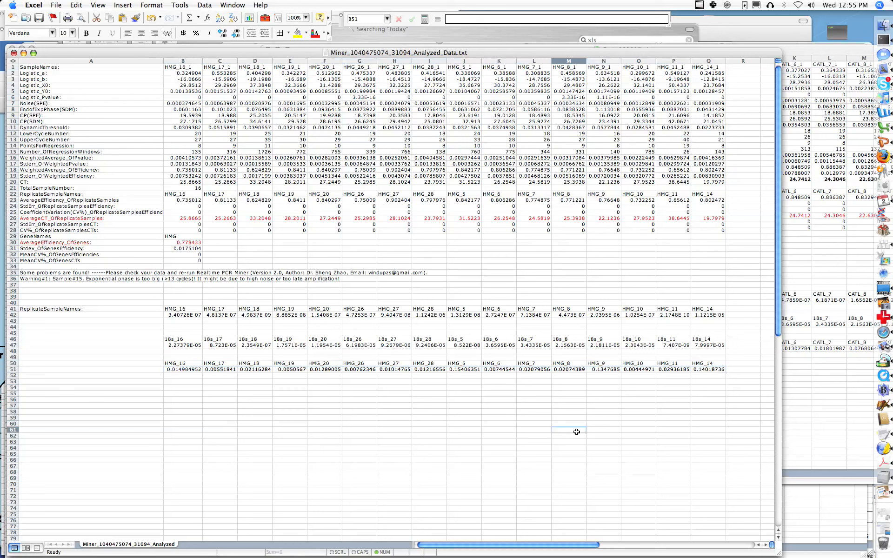
pyautogui.click(181, 396)
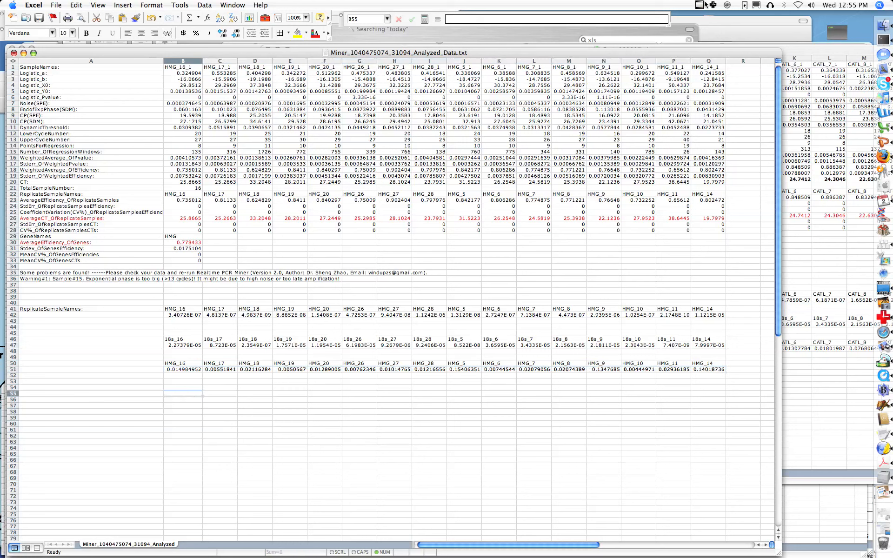